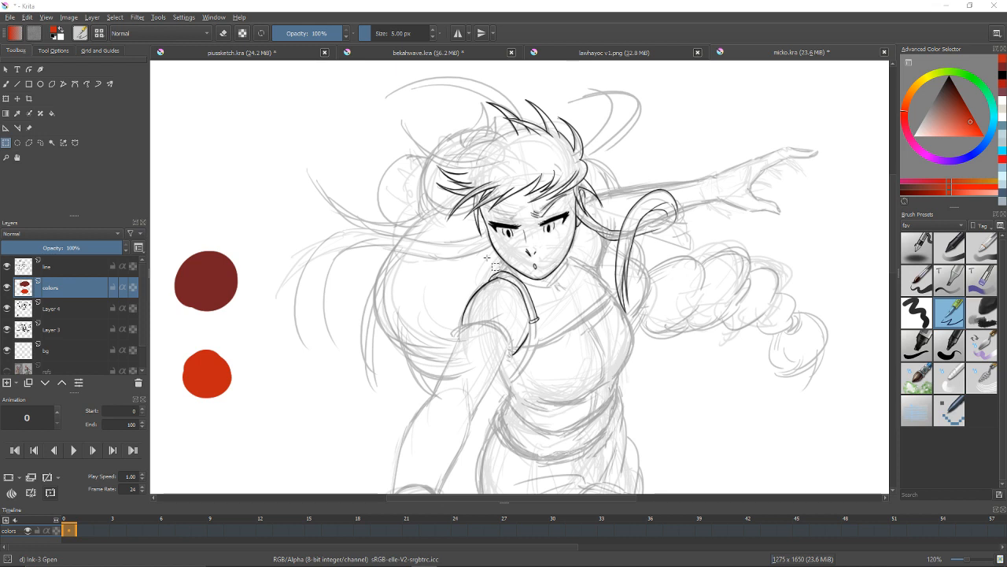
Step: Try a long freehand brush stroke across the figure's torso and undo it
key("b")
key("ctrl+r")
scroll(535, 244, "down", 3)
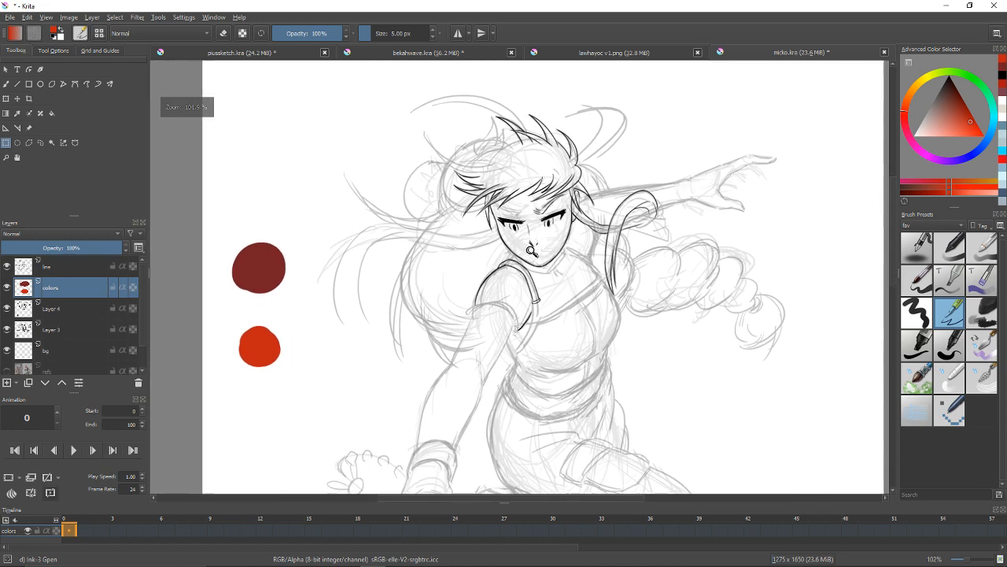
key("b")
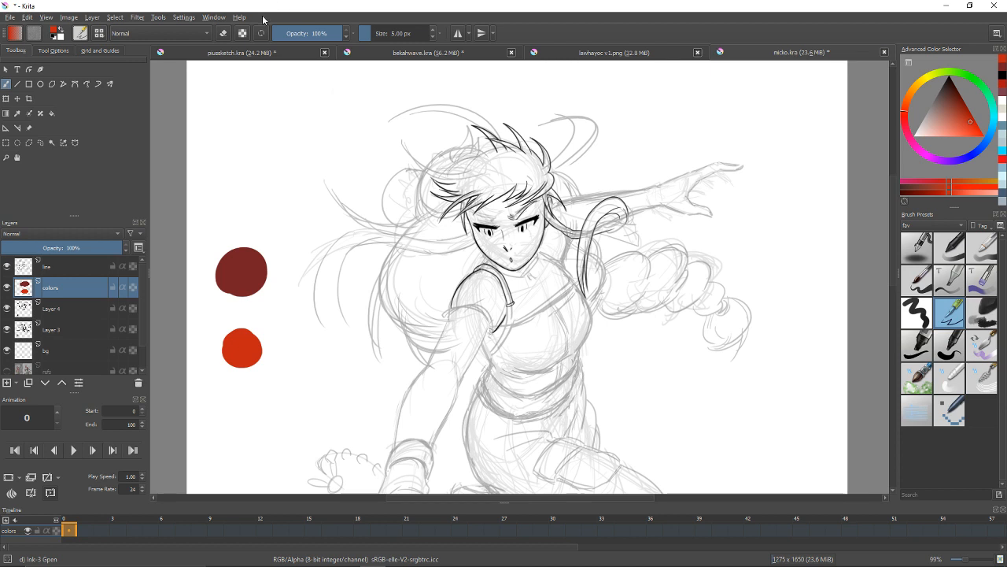
mouse_move(353, 338)
left_mouse_down()
mouse_move(417, 361)
mouse_move(588, 358)
mouse_move(593, 392)
left_mouse_up()
key("ctrl+z")
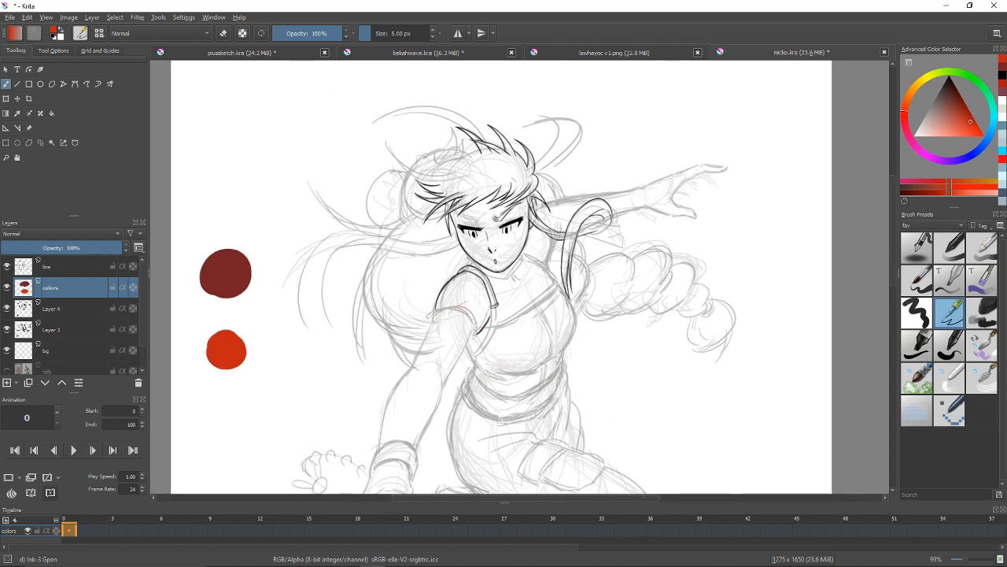
Step: Reset the colours to black and white, try a freehand stroke across the lower torso, and undo it
key("d")
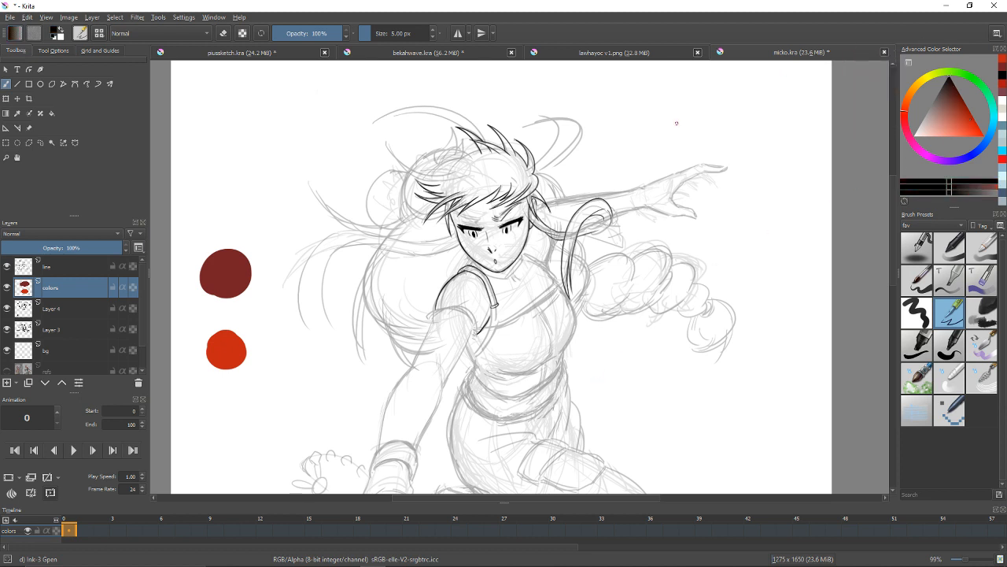
mouse_move(304, 307)
left_mouse_down()
mouse_move(439, 378)
mouse_move(528, 405)
left_mouse_up()
key("ctrl+z")
Step: Paint a patch beside the shoulder in the sampled dark red with a brush of about 53 px, overlaid with the sampled orange-red
key("ctrl")
left_click(226, 271, "ctrl")
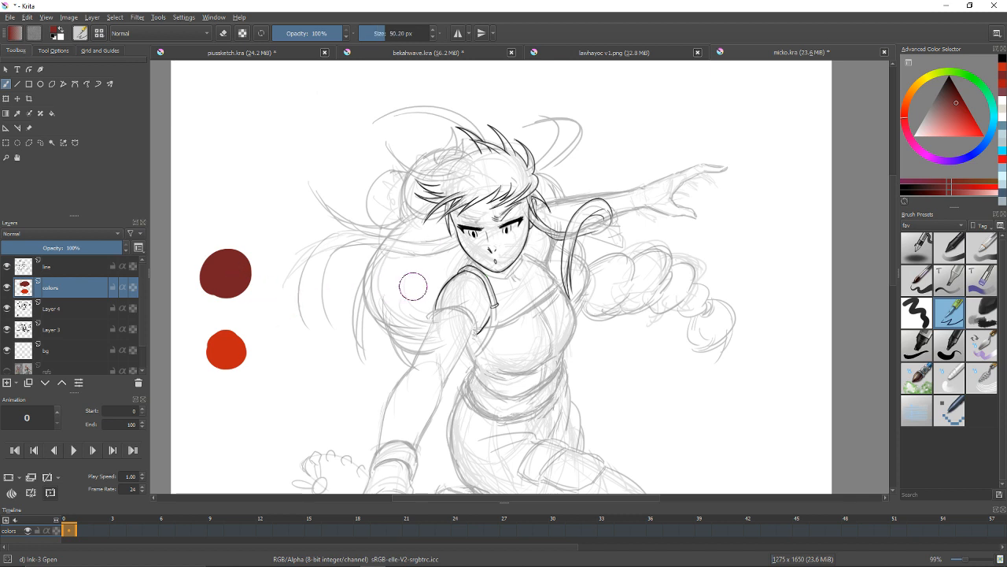
mouse_move(412, 284)
left_mouse_down()
mouse_move(401, 265)
mouse_move(398, 278)
mouse_move(425, 259)
mouse_move(384, 311)
mouse_move(402, 281)
left_mouse_up()
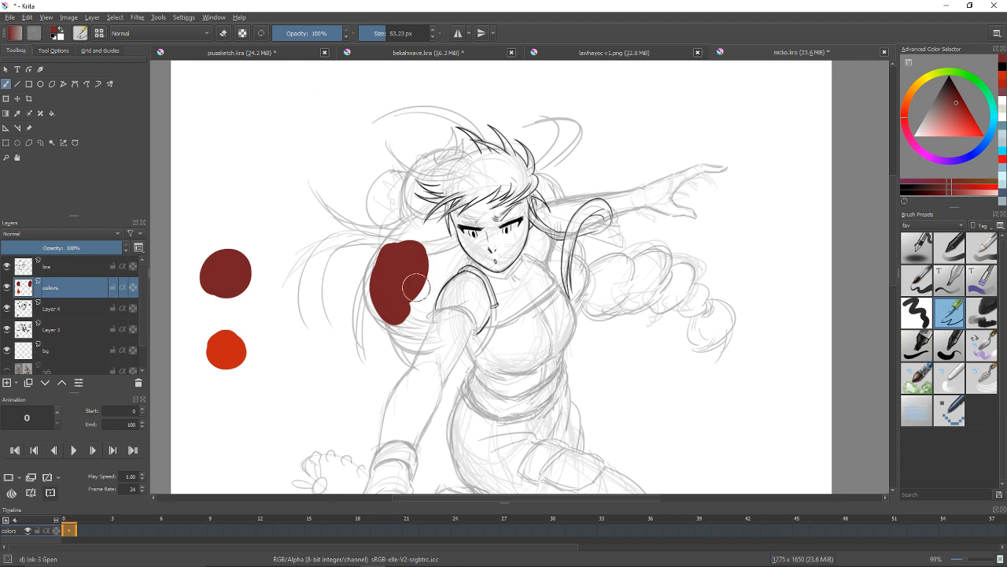
left_click(229, 348, "ctrl")
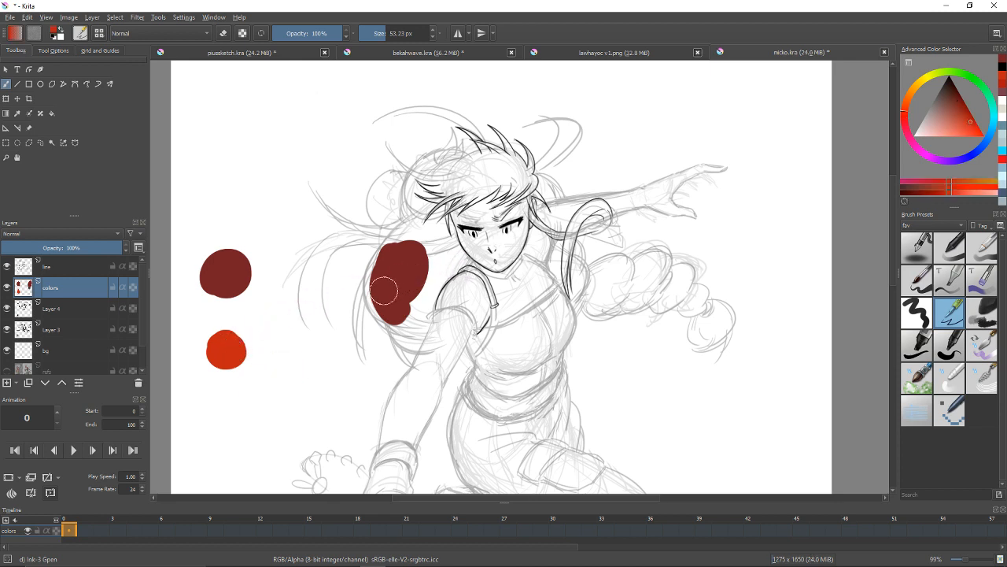
mouse_move(386, 281)
left_mouse_down()
mouse_move(406, 237)
mouse_move(381, 294)
mouse_move(419, 243)
mouse_move(380, 292)
mouse_move(440, 240)
mouse_move(523, 232)
mouse_move(465, 188)
mouse_move(430, 262)
left_mouse_up()
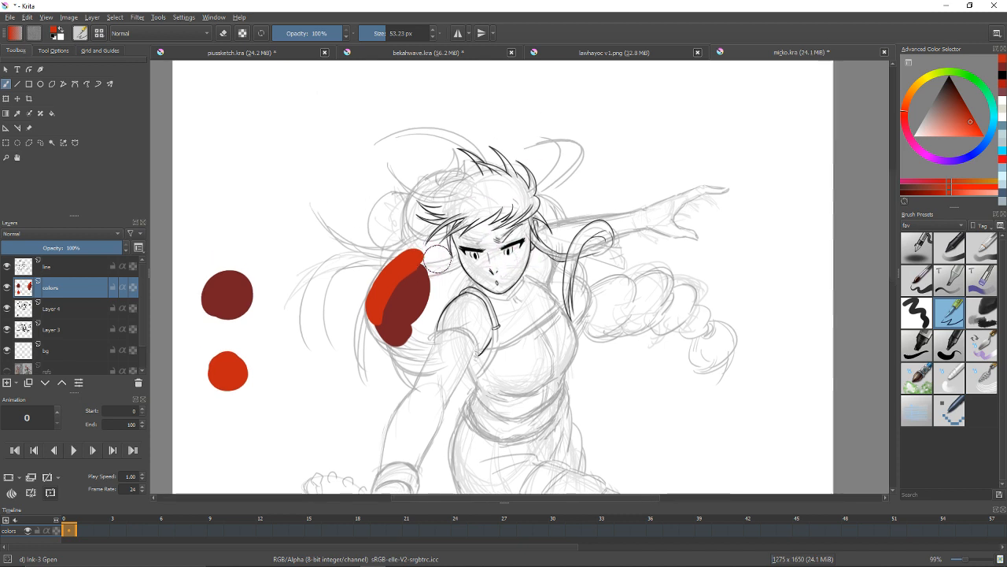
Step: Paint a short dark red streak on the hair with a brush of about 30 px, partly covered with the sampled orange-red
left_click(416, 288, "ctrl")
left_click_drag(499, 202, 486, 203)
mouse_move(475, 214)
left_mouse_down()
mouse_move(504, 195)
mouse_move(480, 213)
left_mouse_up()
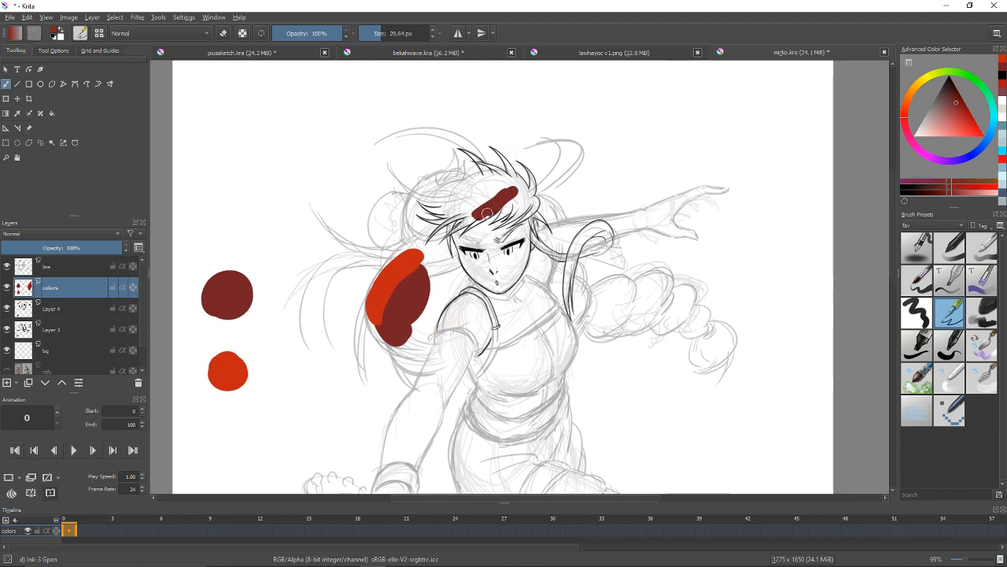
left_click(225, 367, "ctrl")
mouse_move(497, 203)
left_mouse_down()
mouse_move(512, 193)
mouse_move(476, 206)
mouse_move(504, 191)
left_mouse_up()
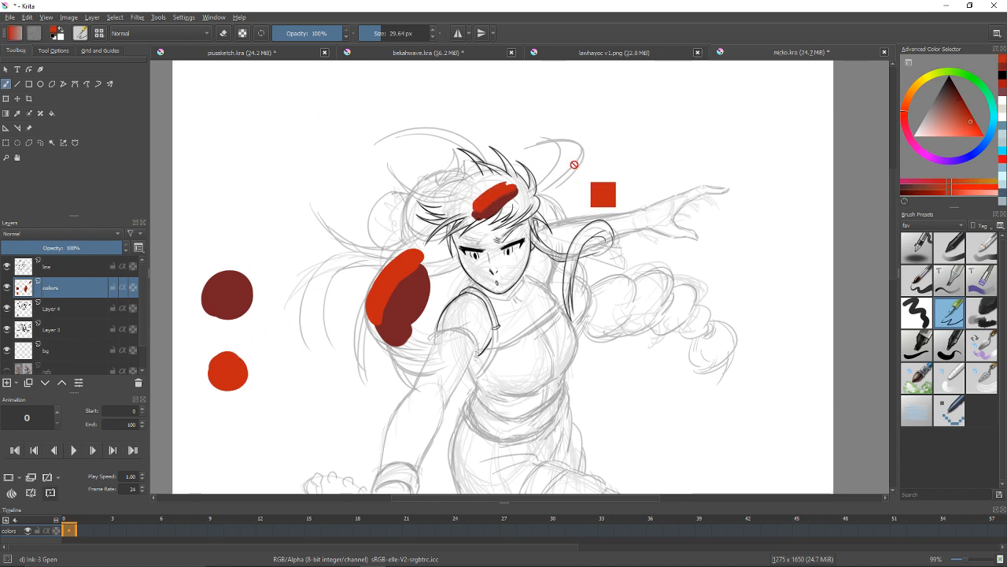
Step: Delete the painted patches on the hair and beside the shoulder using a rectangular selection, deselect, and return to the Freehand Brush
key("ctrl+r")
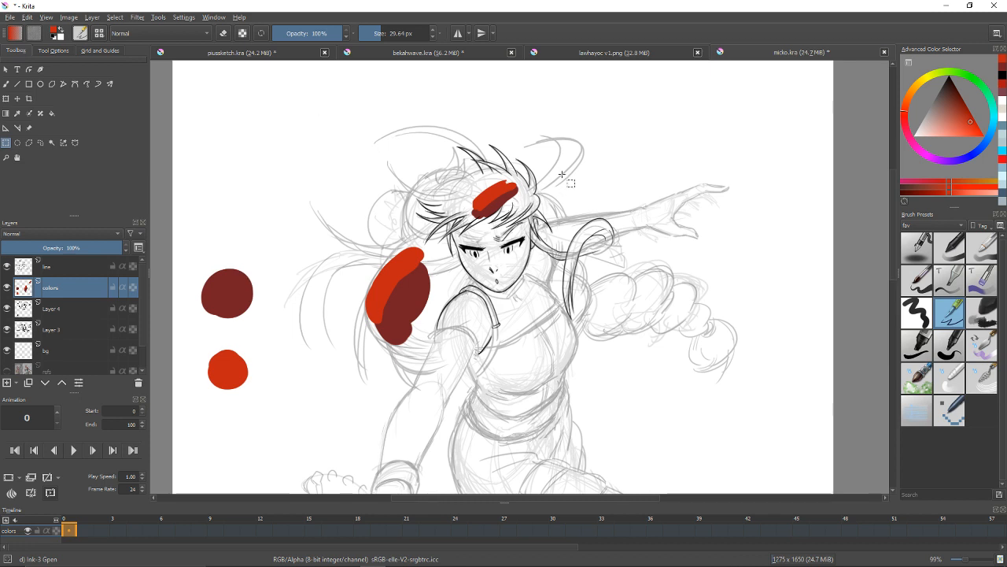
mouse_move(563, 168)
left_mouse_down()
mouse_move(367, 416)
mouse_move(330, 386)
left_mouse_up()
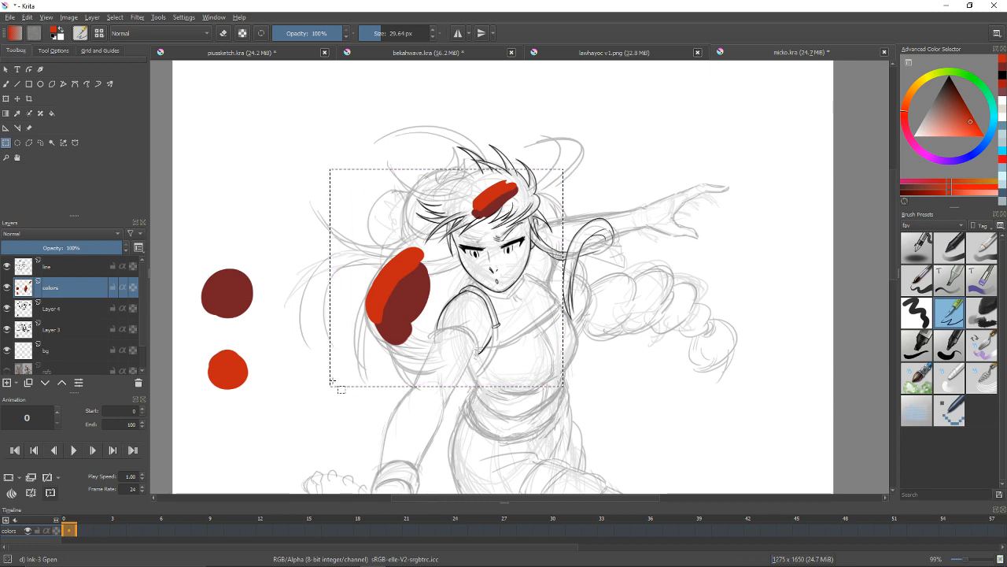
key("Delete")
key("ctrl+shift+a")
key("b")
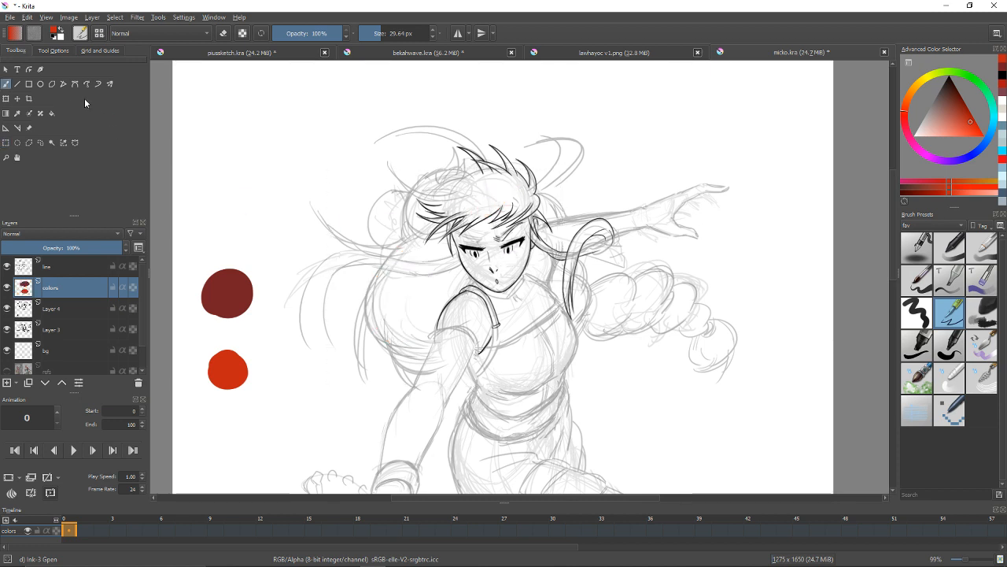
left_click_drag(465, 241, 458, 233)
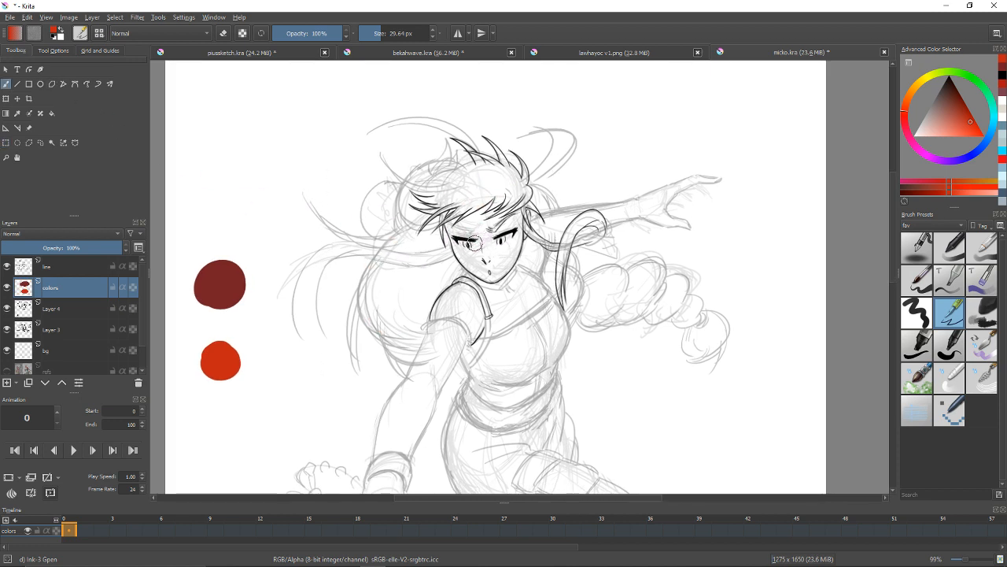
Step: Try the Line tool with a straight orange-red stroke across the waist, brush size about 19 px, and undo it
left_click(18, 84)
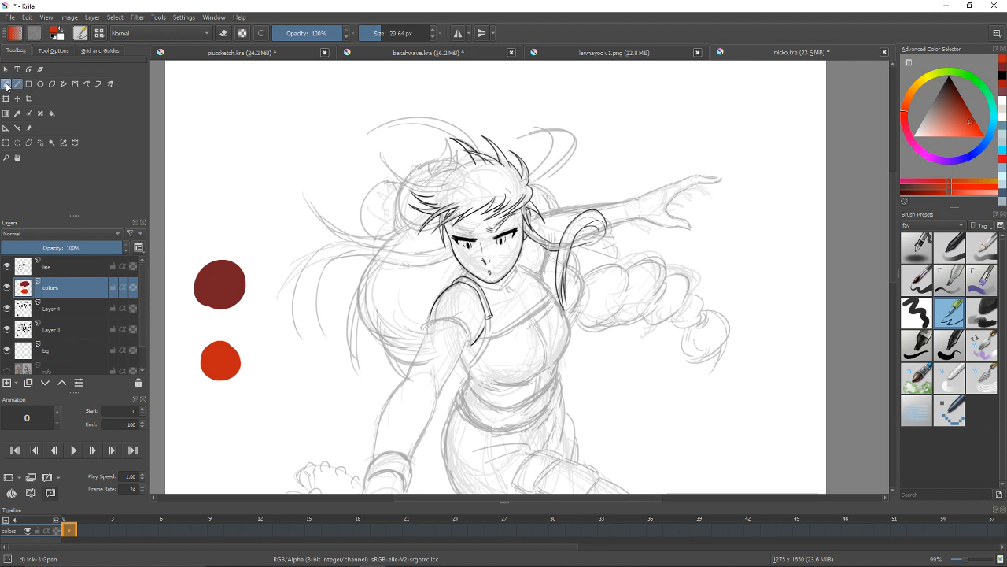
left_click(7, 84)
key("v")
mouse_move(372, 397)
left_mouse_down()
mouse_move(639, 331)
mouse_move(702, 333)
left_mouse_up()
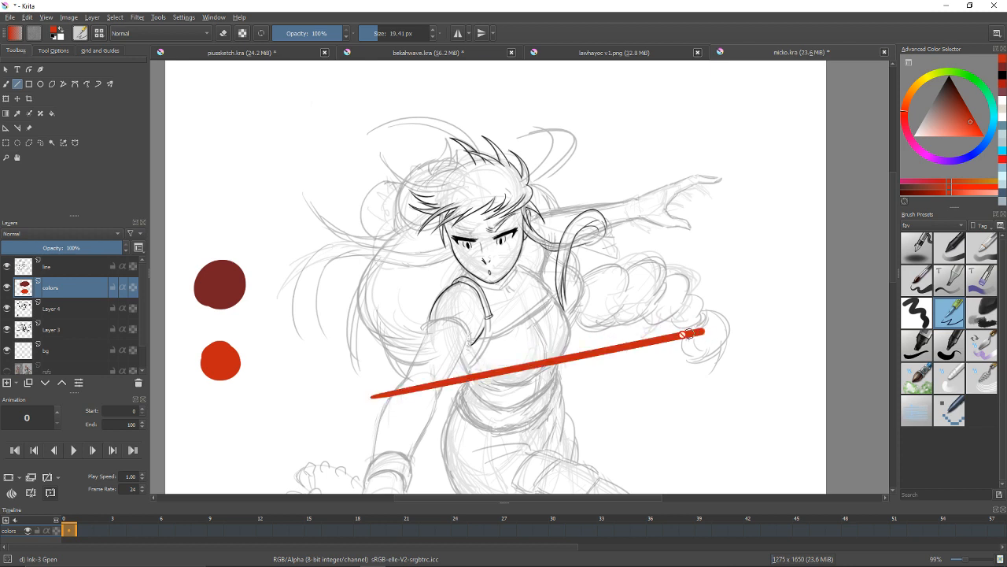
key("ctrl+z")
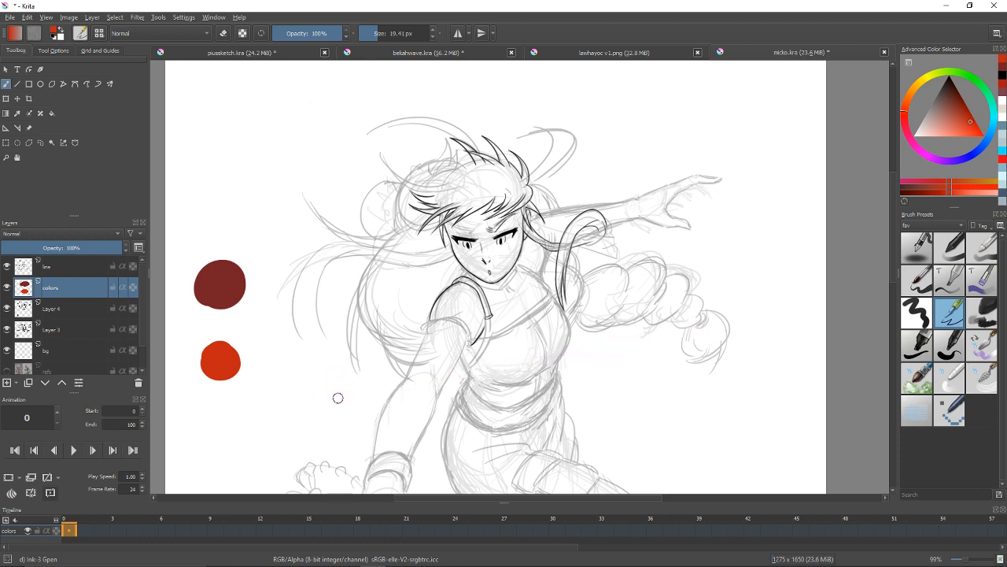
Step: Switch between the Freehand Brush and Line tool, draw a longer straight line from beside the forearm to the braid's end, and undo it
key("v")
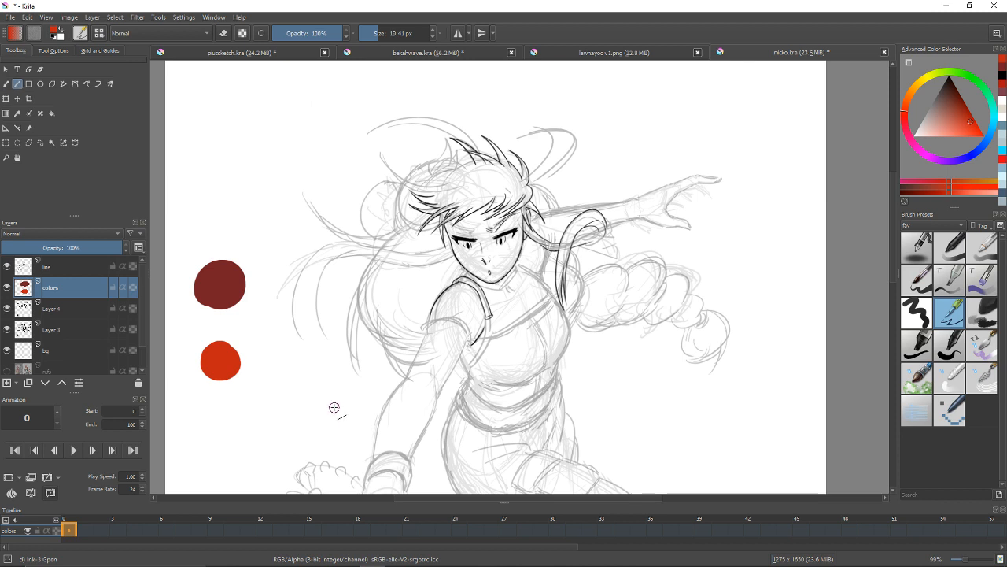
key("b")
key("v")
mouse_move(331, 407)
left_mouse_down()
mouse_move(435, 379)
mouse_move(696, 337)
left_mouse_up()
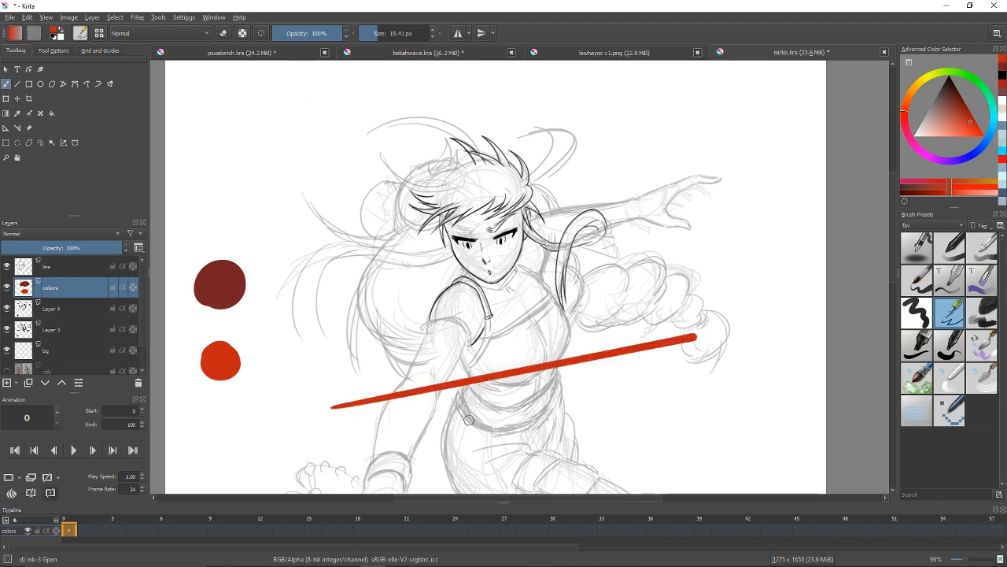
key("ctrl+z")
Step: Try a steeper straight line up to the braid and a flatter one below it, undoing each
key("v")
mouse_move(319, 405)
left_mouse_down()
mouse_move(637, 351)
mouse_move(629, 298)
left_mouse_up()
key("v")
key("ctrl+z")
key("ctrl+z")
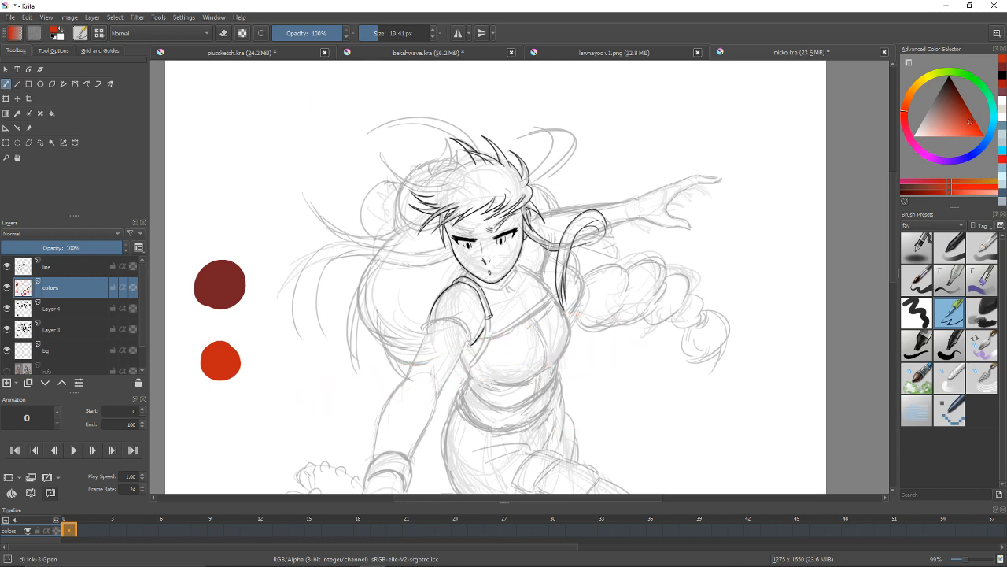
key("v")
left_click_drag(317, 399, 615, 341)
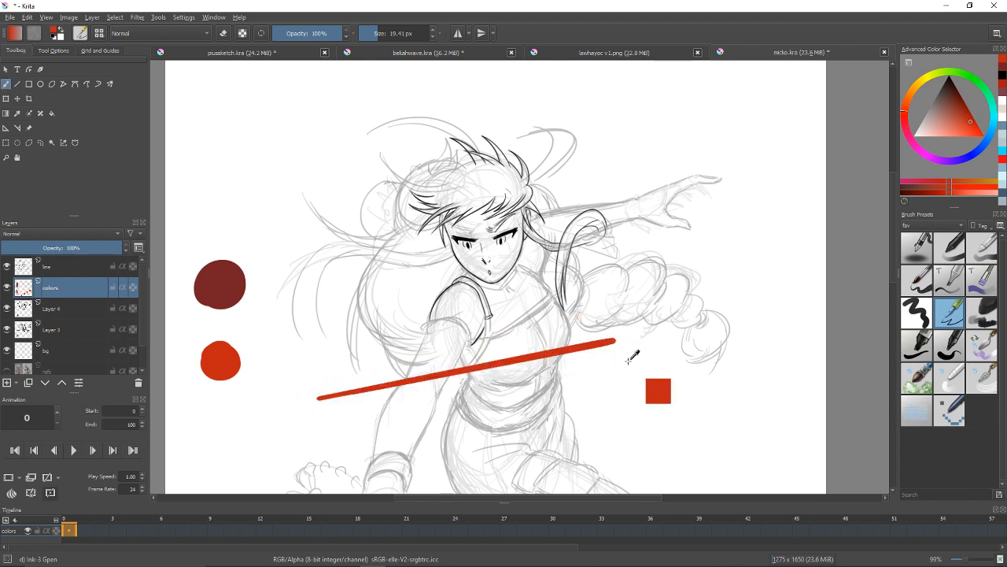
key("ctrl+z")
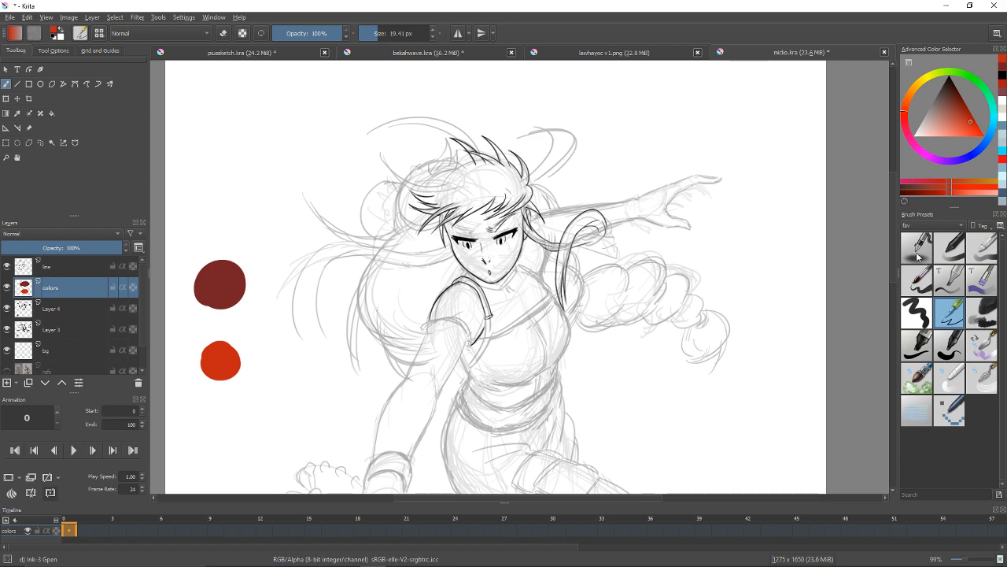
Step: Try straight strokes with the Airbrush pressure preset, including a wide diagonal up to the outstretched hand, and undo them
left_click(917, 256)
mouse_move(378, 393)
left_mouse_down()
mouse_move(441, 346)
mouse_move(518, 358)
left_mouse_up()
key("ctrl+z")
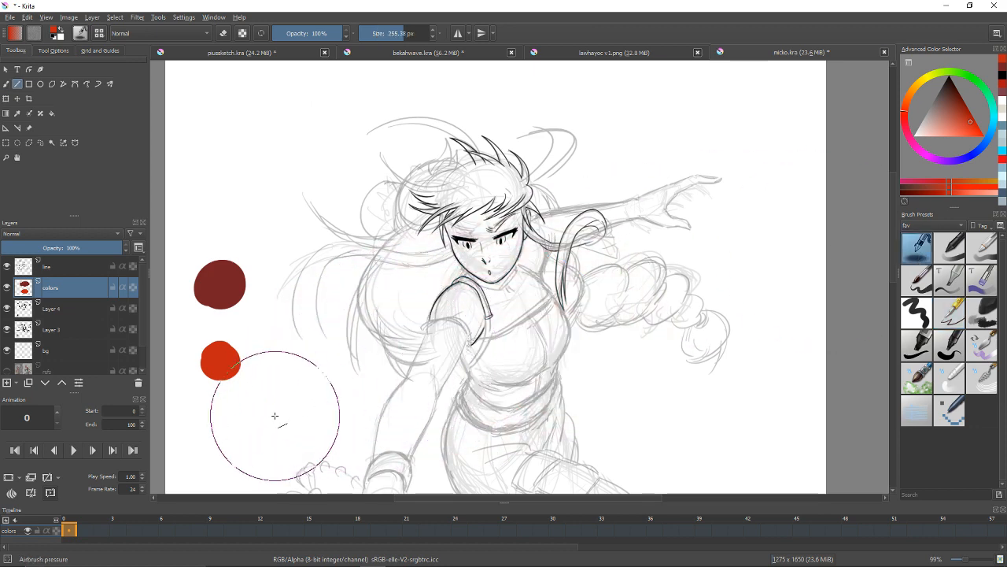
mouse_move(259, 417)
left_mouse_down()
mouse_move(551, 264)
mouse_move(717, 189)
left_mouse_up()
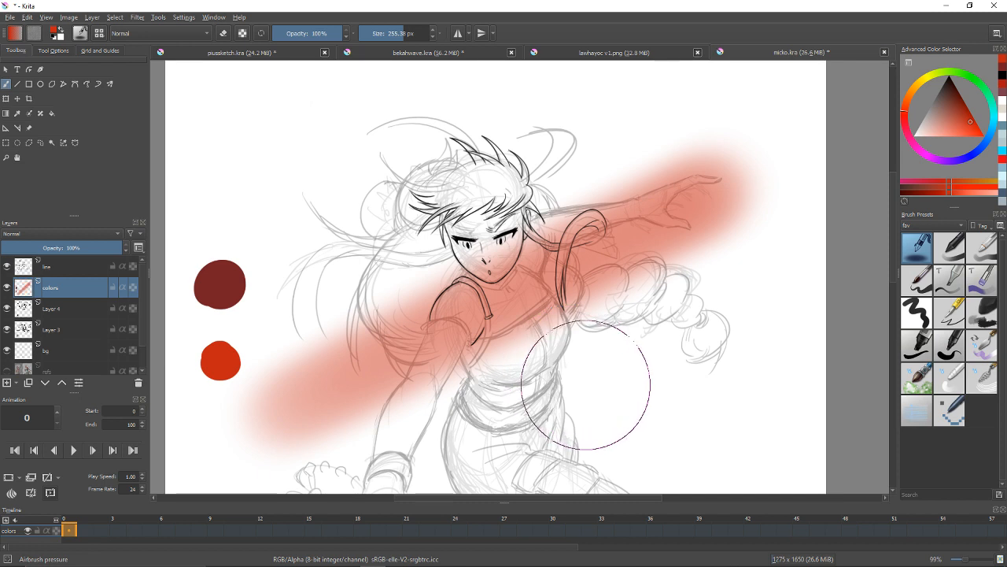
key("ctrl")
key("ctrl+z")
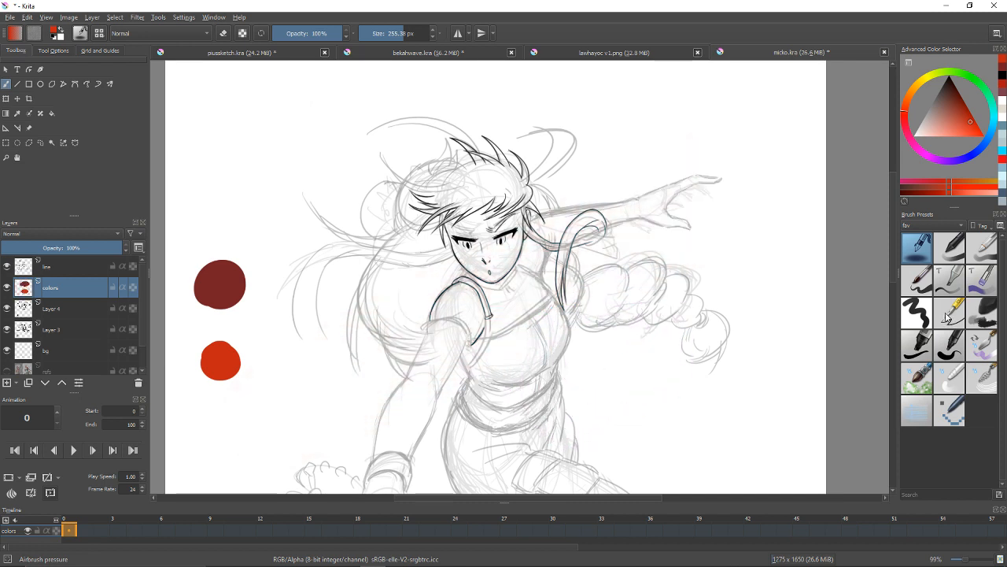
Step: Switch to the Ink-3 Gpen preset, try a thin 5 px straight line across the waist to the braid, and undo it
left_click(947, 314)
mouse_move(318, 355)
left_mouse_down()
mouse_move(346, 370)
mouse_move(330, 393)
left_mouse_up()
key("ctrl+z")
key("v")
left_click_drag(283, 440, 690, 300)
key("b")
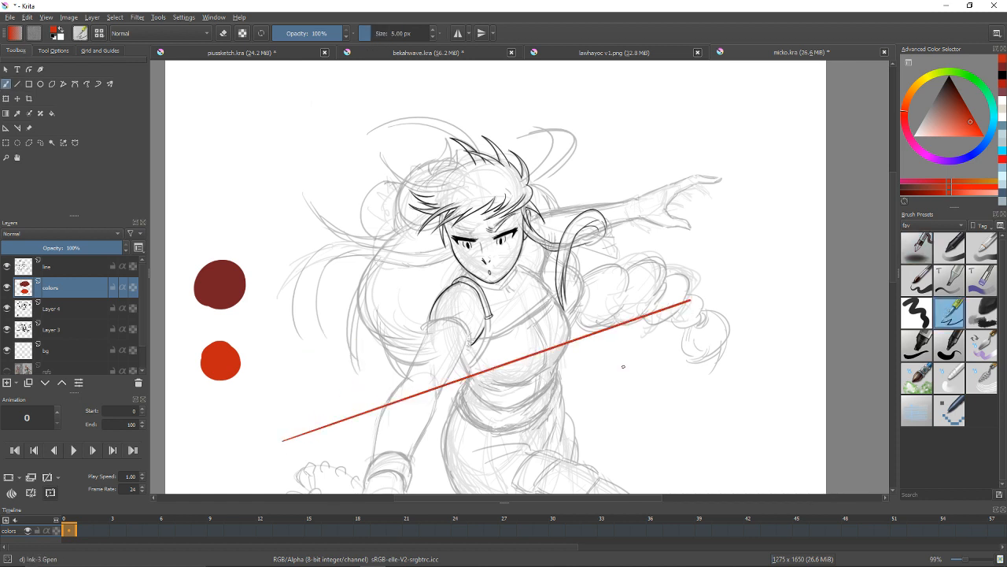
key("ctrl+z")
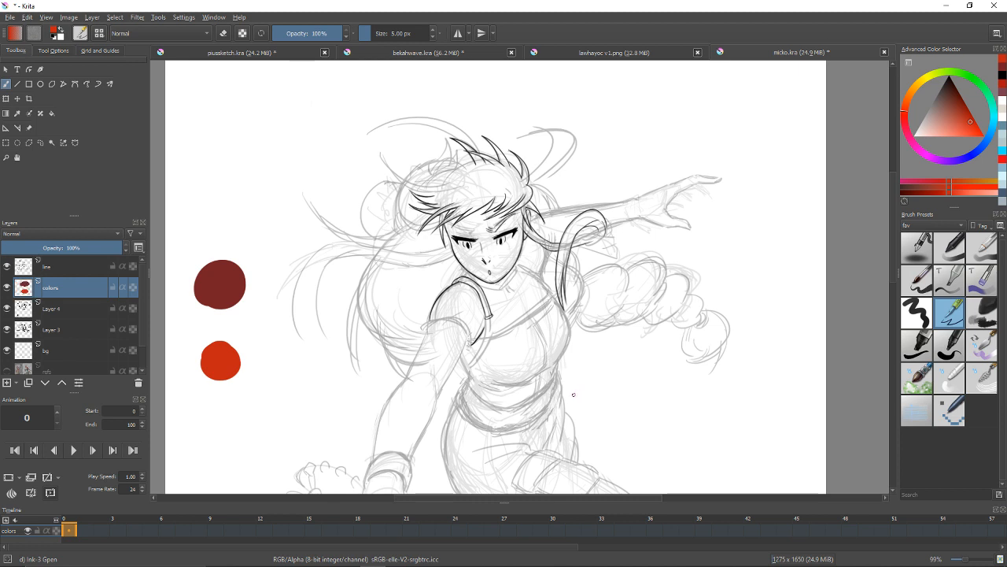
Step: Try rectangular selections over the figure, settling on one around the head and torso
mouse_move(573, 393)
left_mouse_down()
mouse_move(563, 388)
mouse_move(594, 384)
mouse_move(573, 391)
left_mouse_up()
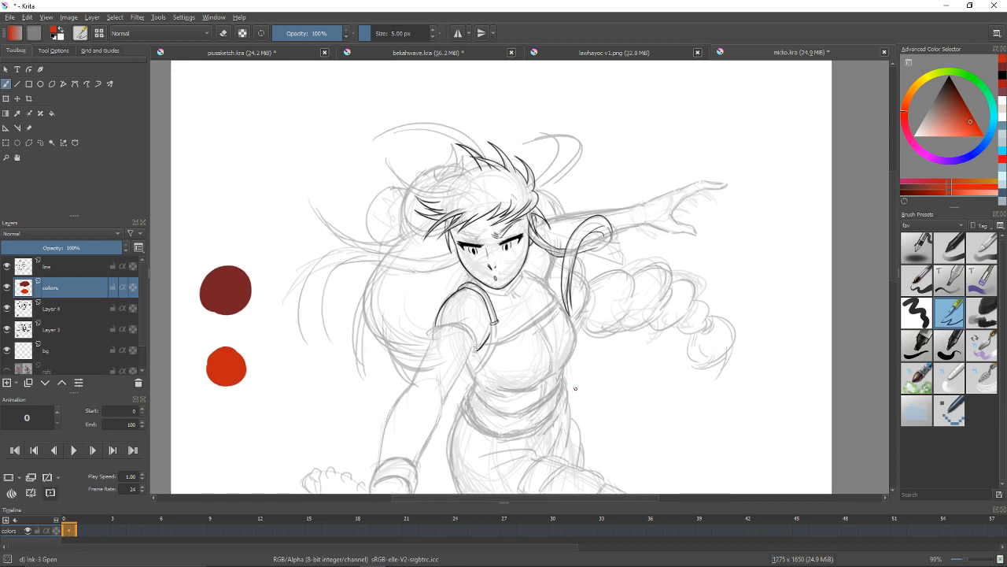
key("ctrl+r")
mouse_move(294, 102)
left_mouse_down()
mouse_move(367, 135)
mouse_move(660, 425)
left_mouse_up()
left_click_drag(723, 194, 381, 367)
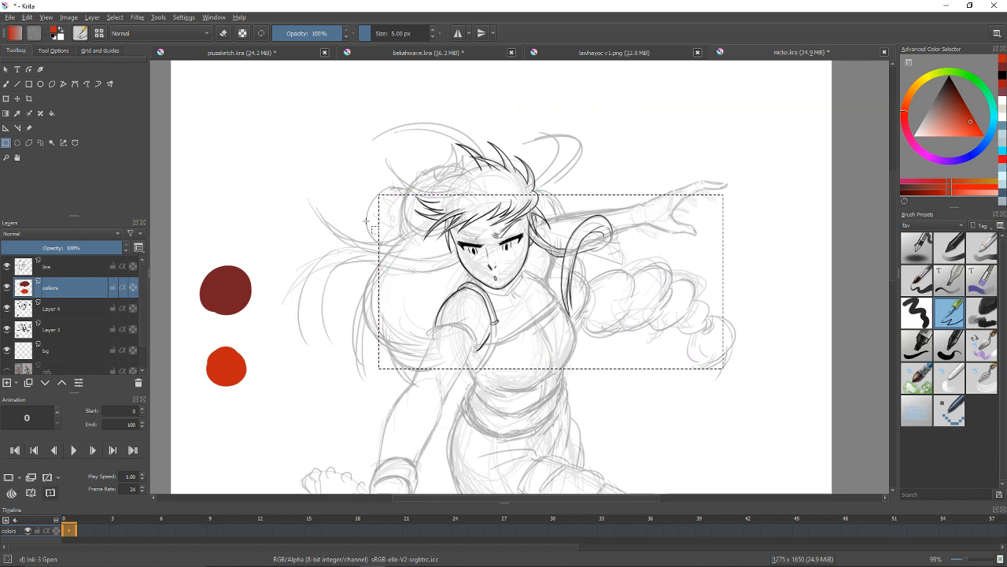
left_click_drag(331, 155, 605, 434)
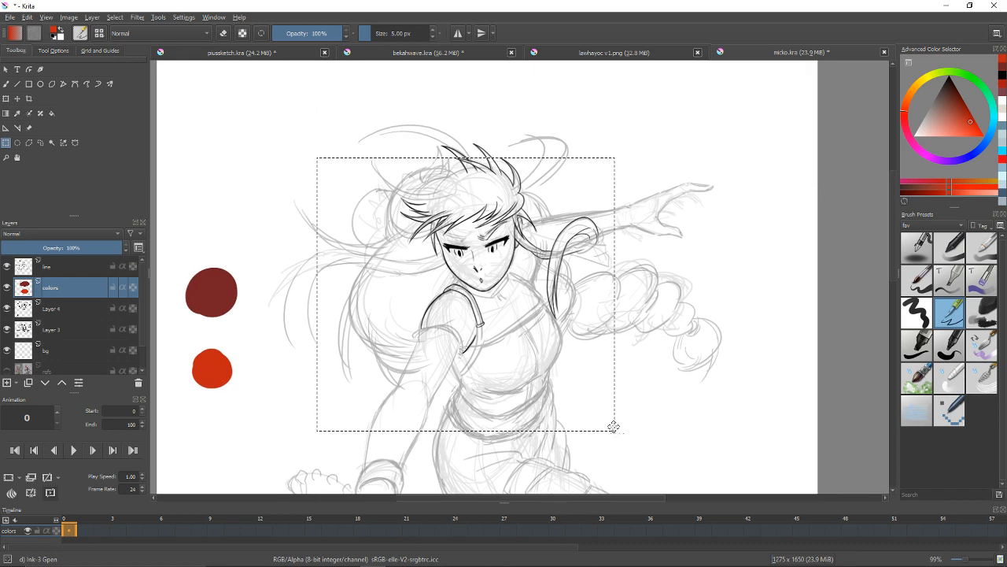
left_click_drag(659, 333, 611, 377)
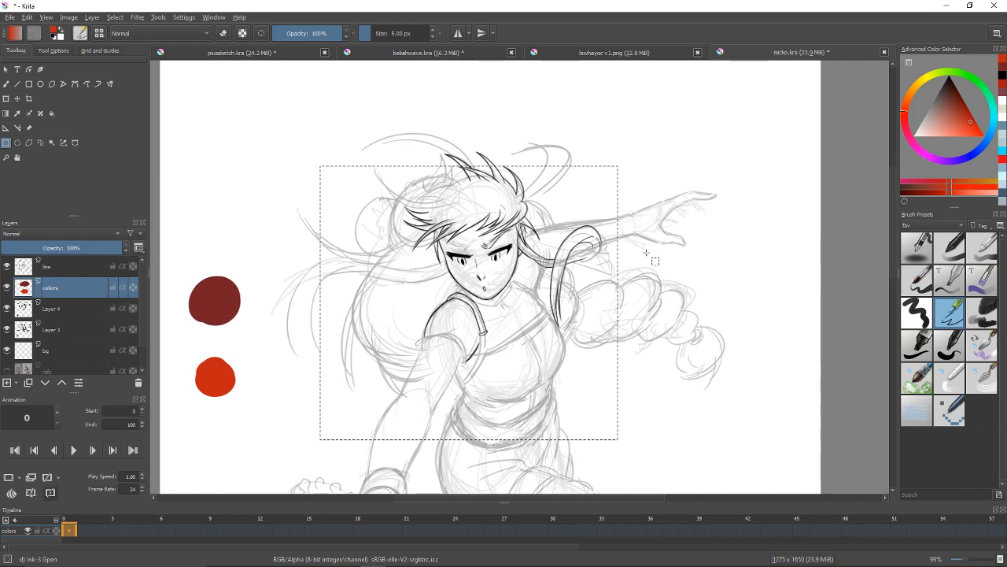
left_click_drag(689, 214, 684, 220)
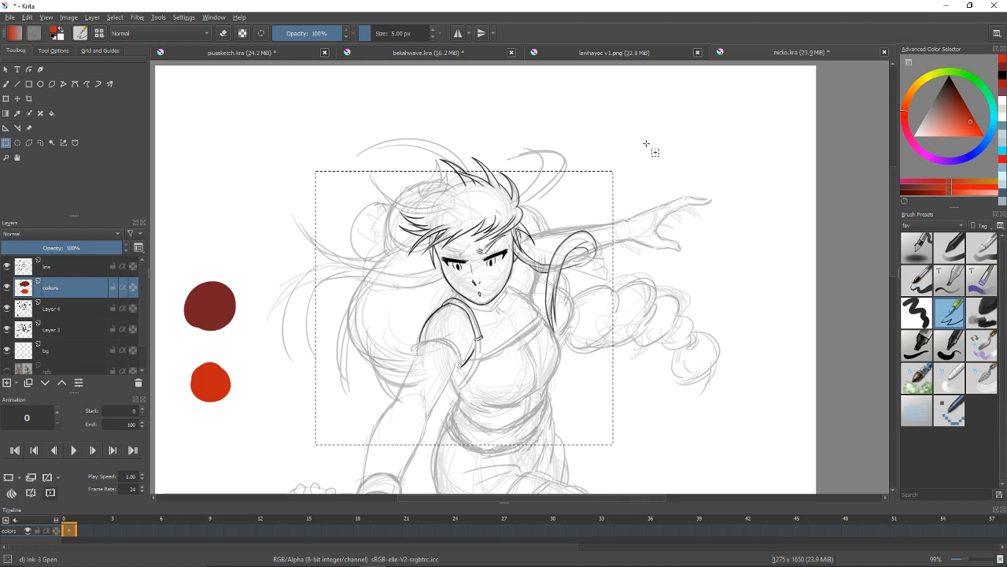
Step: Add four rectangles to the selection, covering the outstretched arm, the flowing hair, part of the colour swatches, and the braid
left_click_drag(696, 113, 440, 325)
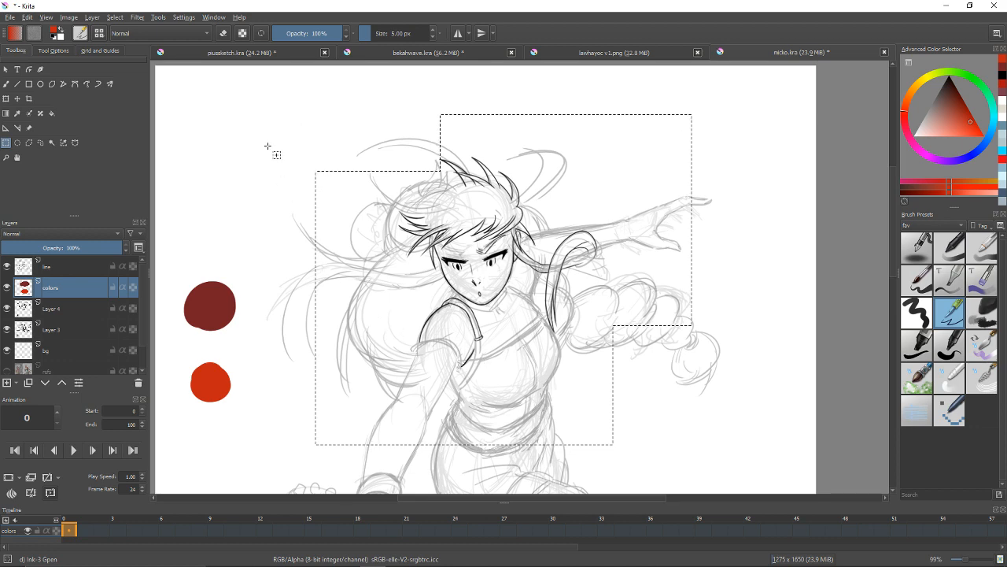
left_click_drag(262, 129, 497, 316)
left_click_drag(210, 288, 472, 471)
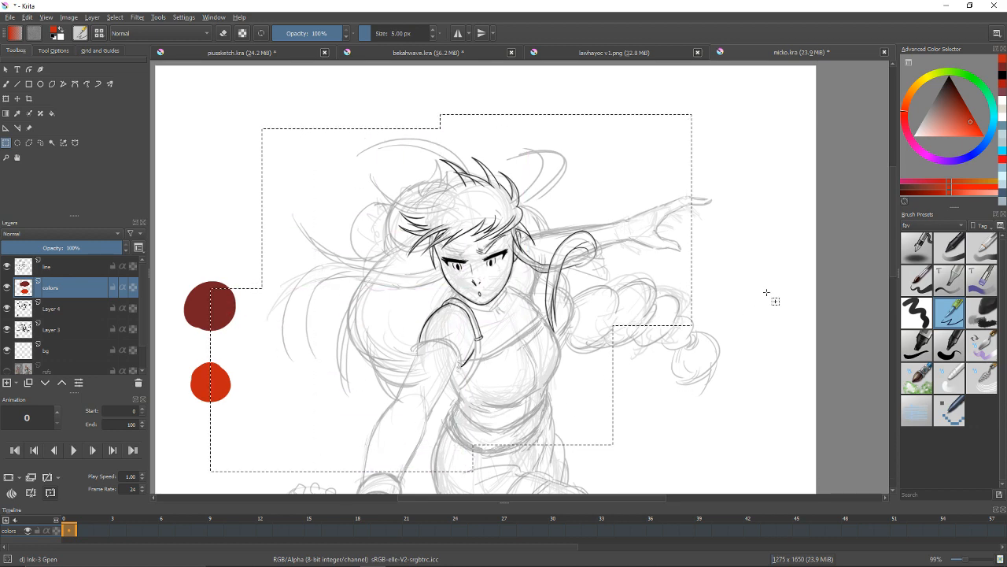
left_click_drag(768, 276, 440, 474)
left_click_drag(611, 383, 590, 358)
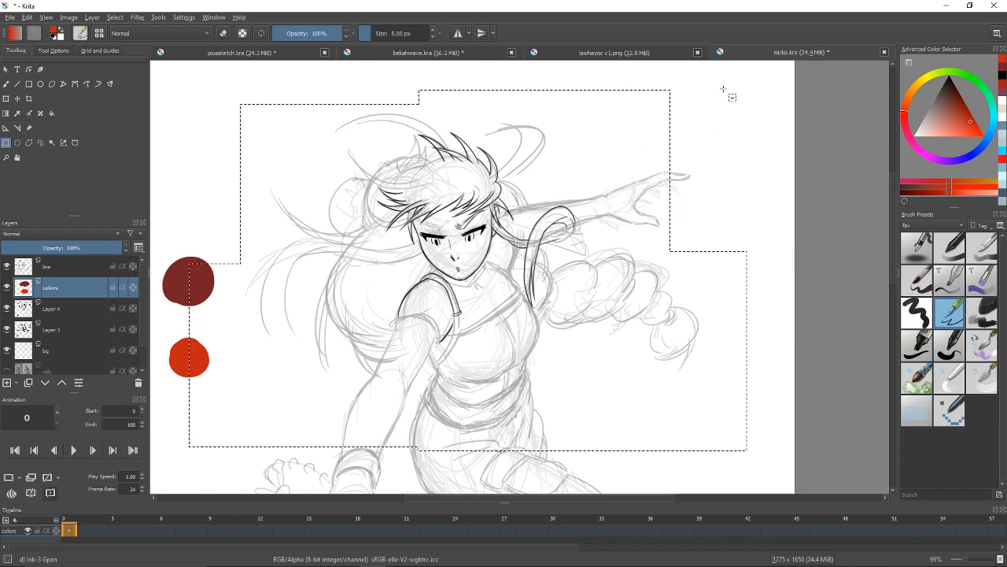
Step: Subtract three overlapping rectangles from the selection over the arm, hair and torso, and brush a red zigzag across the remaining area
left_click_drag(736, 82, 411, 317)
left_click_drag(226, 90, 436, 221)
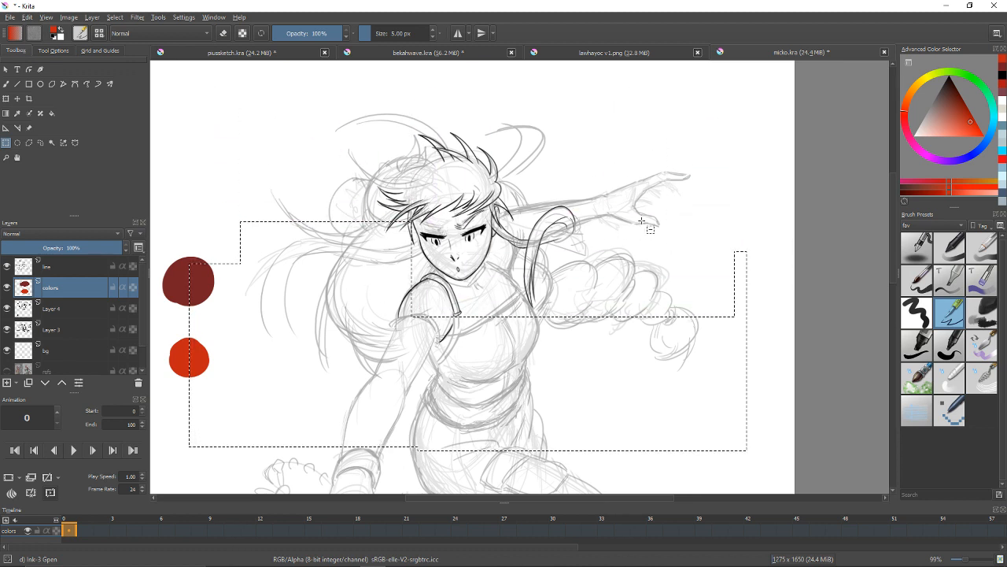
left_click_drag(640, 217, 401, 384)
key("b")
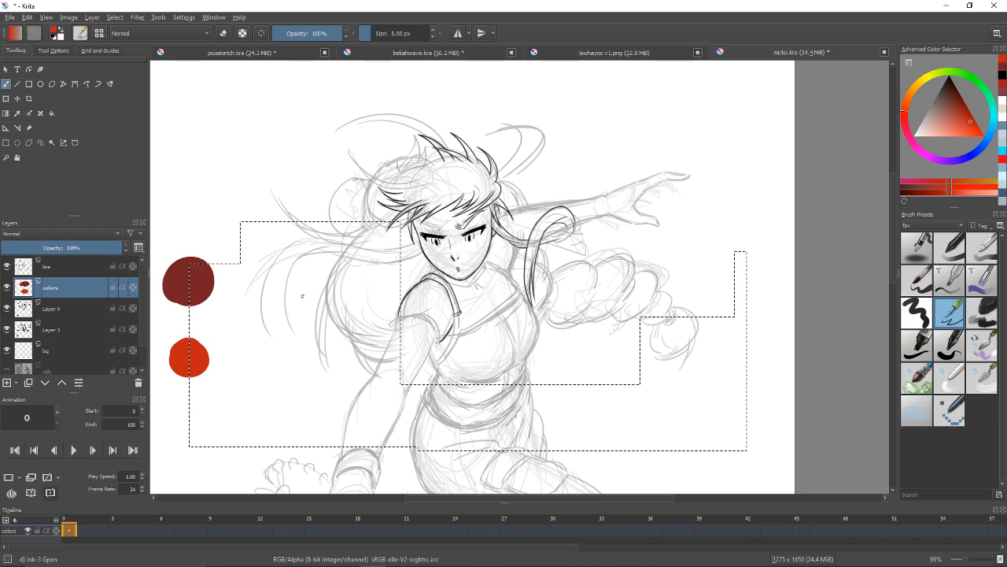
mouse_move(299, 291)
left_mouse_down()
mouse_move(373, 324)
mouse_move(410, 410)
mouse_move(516, 419)
mouse_move(745, 295)
mouse_move(644, 483)
left_mouse_up()
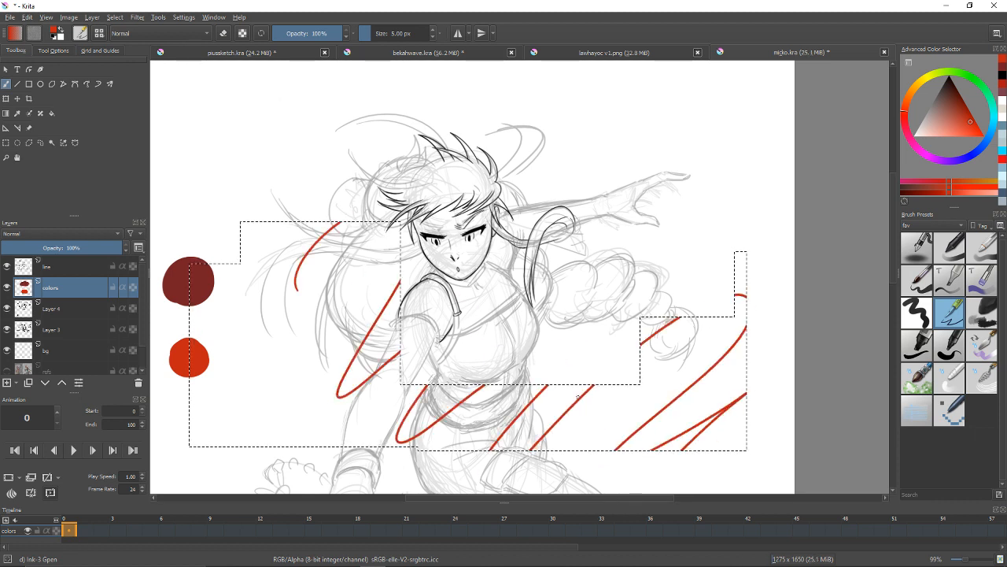
Step: Undo the red zigzag and the recent selection changes, and clear the remaining selection
key("ctrl+z")
key("ctrl+z")
key("ctrl+z")
key("ctrl+z")
key("ctrl+z")
key("ctrl+z")
key("ctrl+z")
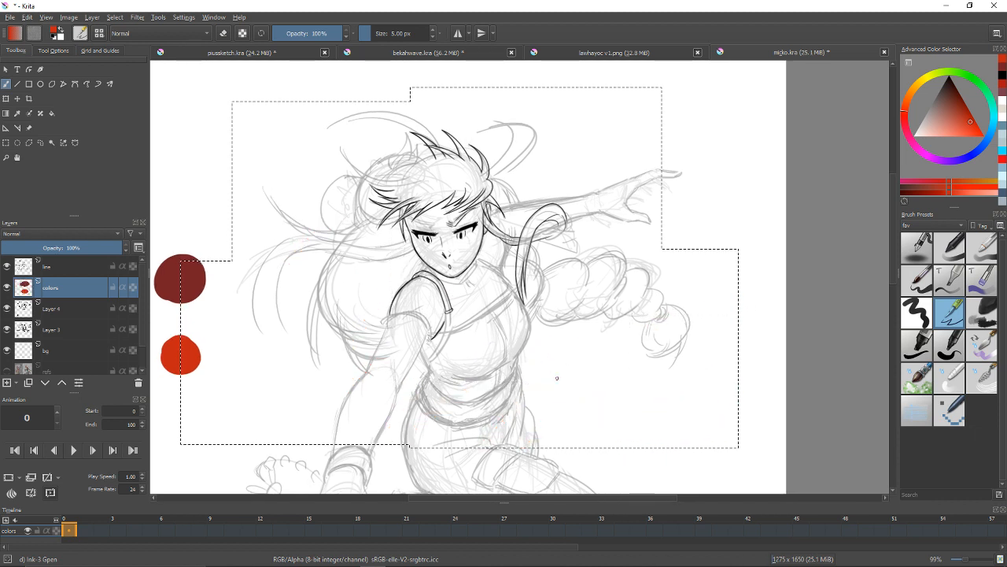
left_click_drag(627, 286, 643, 292)
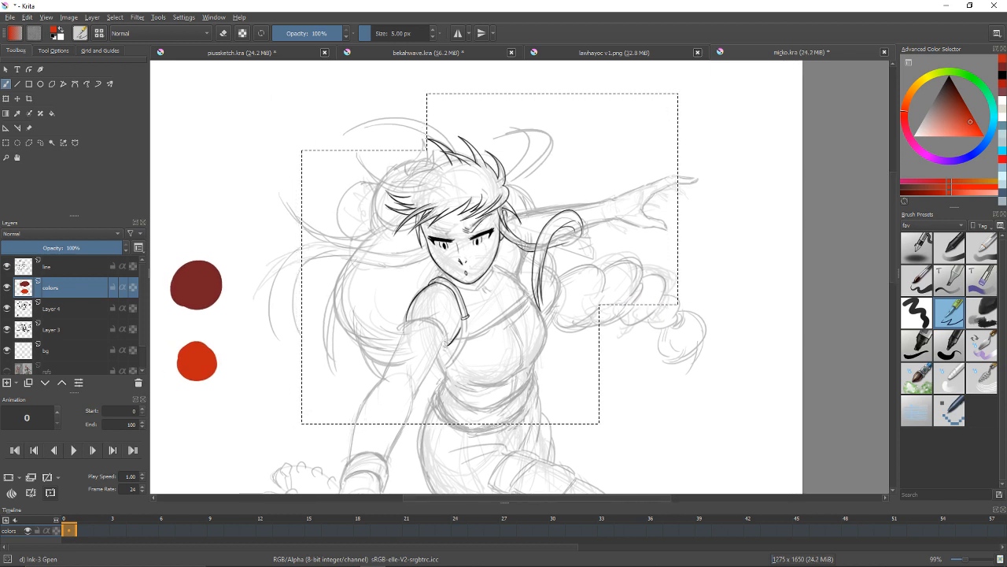
key("ctrl+shift+a")
mouse_move(610, 285)
left_mouse_down()
mouse_move(634, 270)
mouse_move(612, 294)
mouse_move(569, 288)
left_mouse_up()
Step: Try one rectangular selection over the torso edge and braid and another over the flowing hair and shoulder, clearing each
key("ctrl+r")
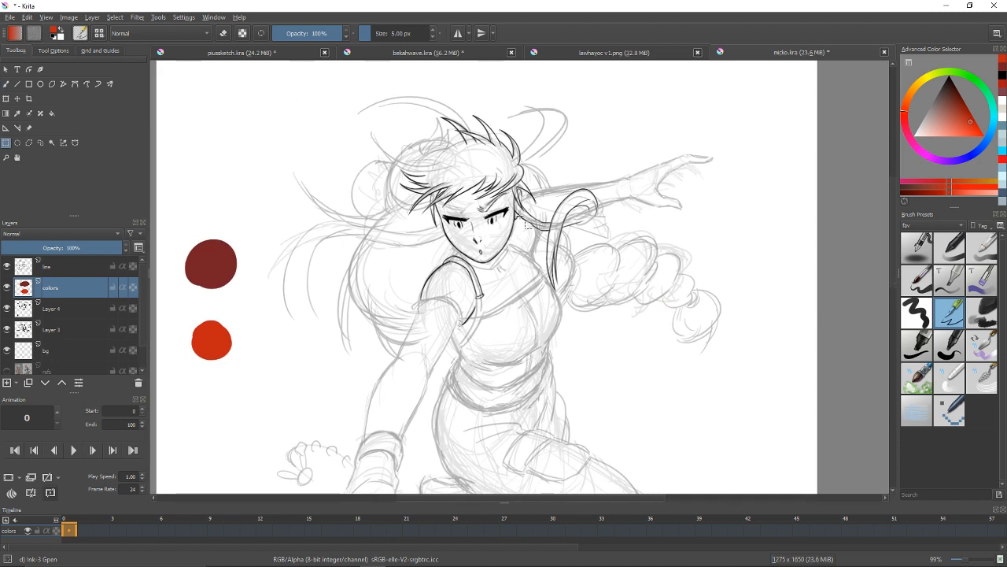
left_click_drag(532, 189, 697, 394)
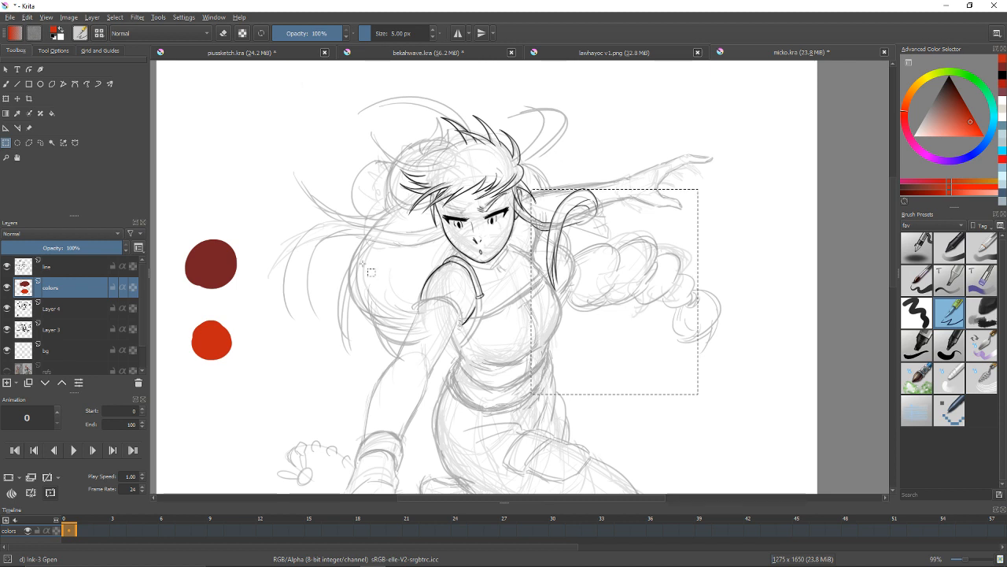
left_click(326, 254)
left_click_drag(310, 184, 467, 348)
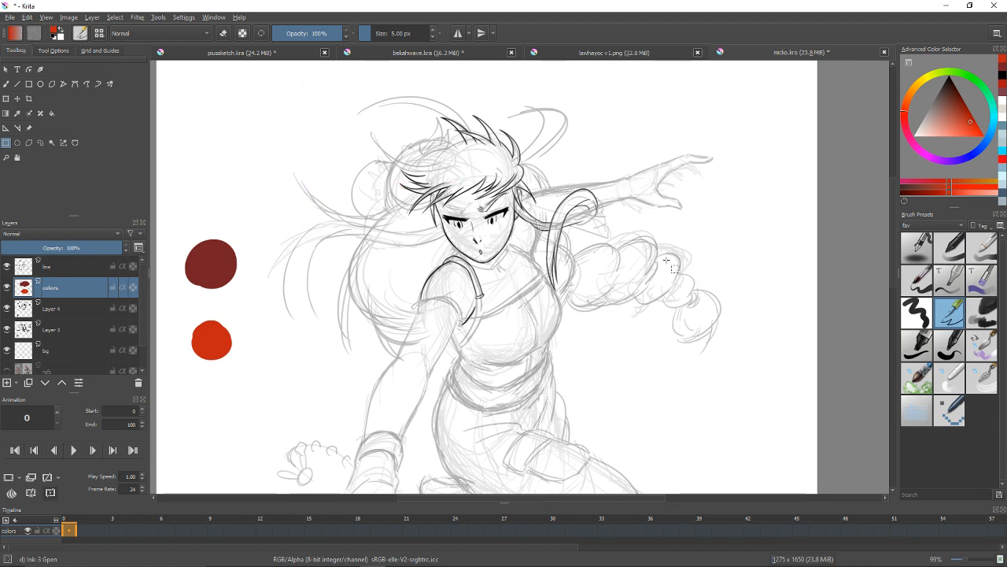
left_click(733, 247)
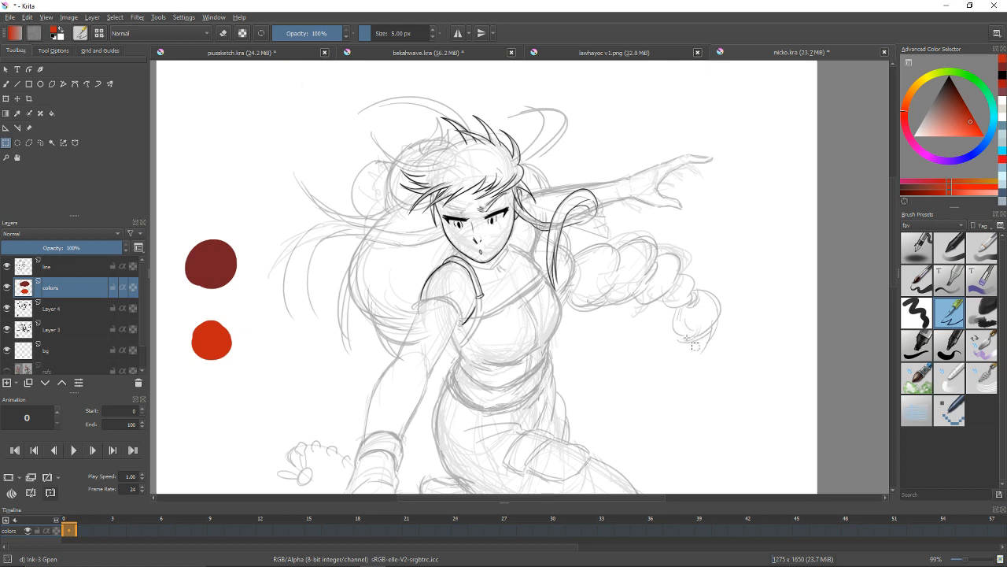
Step: Compare the polygonal and elliptical selection tools, and draw a large freehand selection loop around the head and torso
left_click_drag(686, 339, 686, 337)
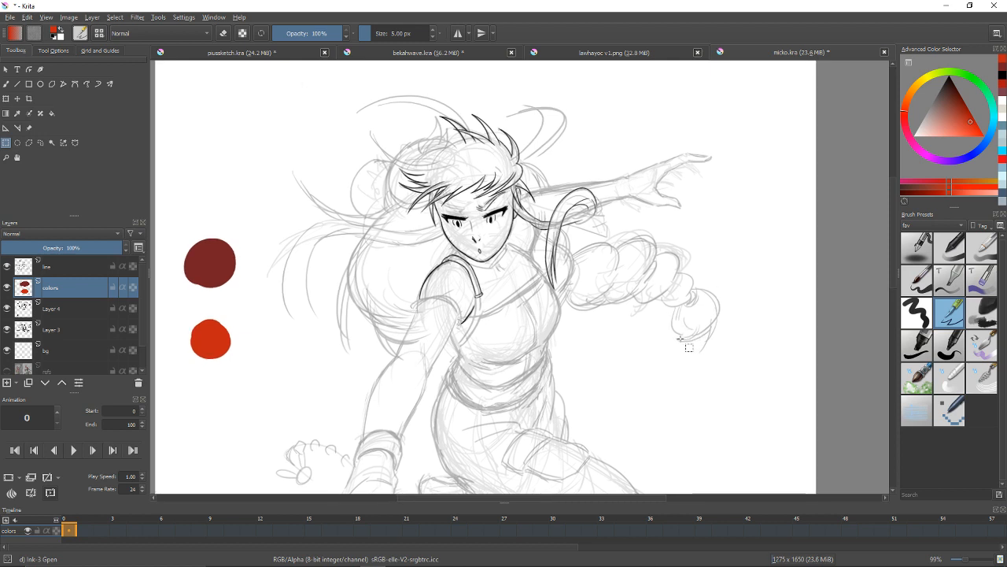
left_click_drag(696, 335, 682, 342)
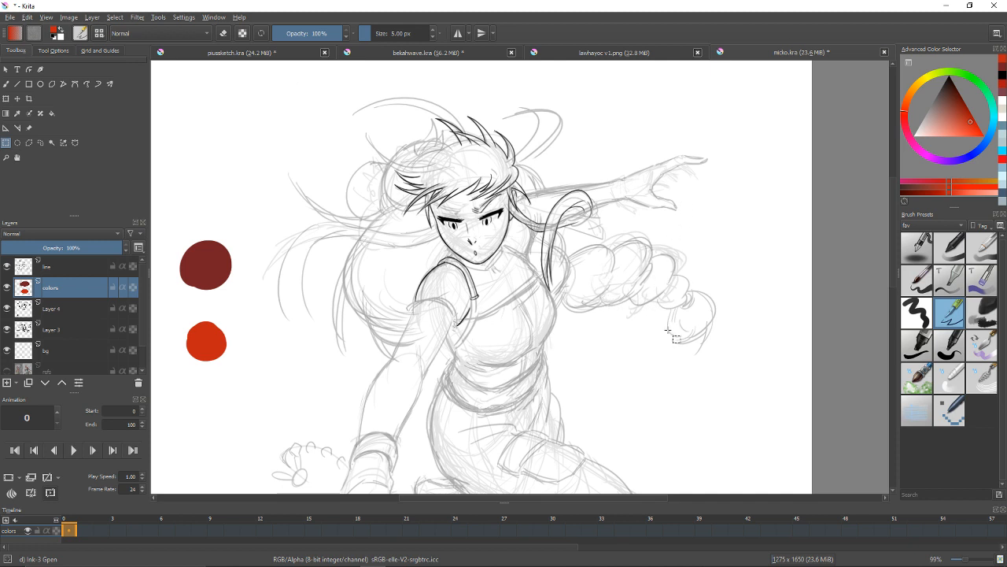
key("l")
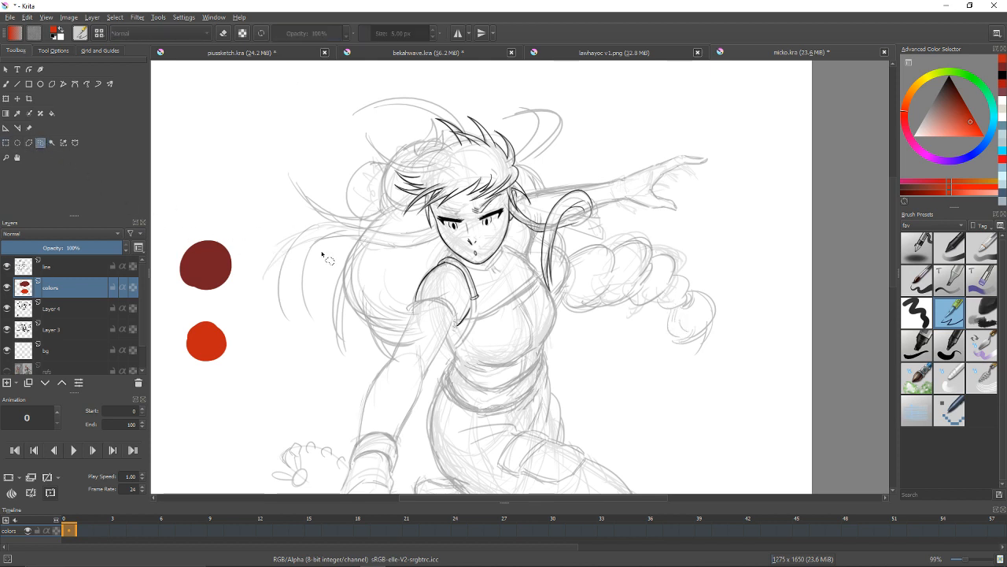
left_click(30, 143)
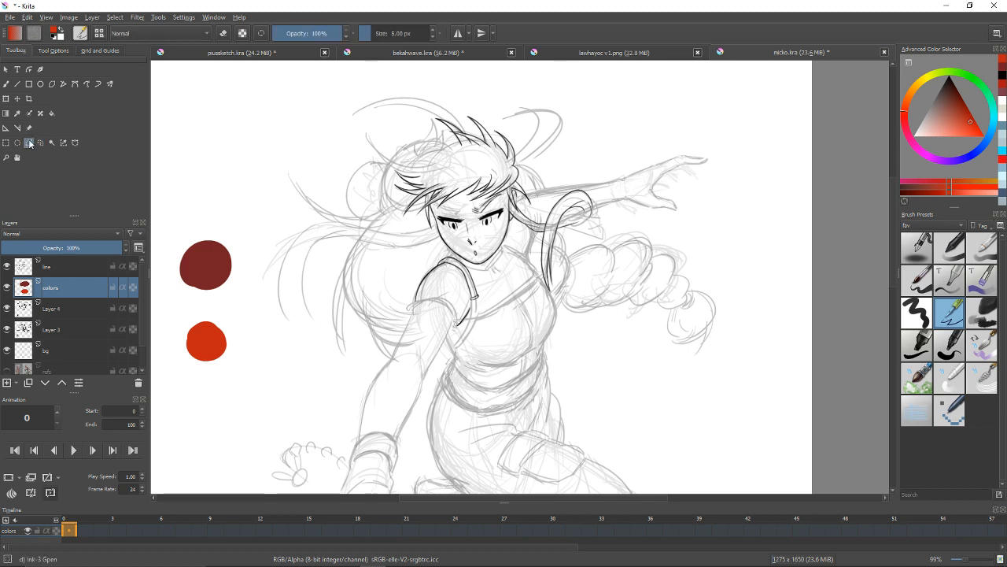
left_click(21, 143)
left_click(41, 143)
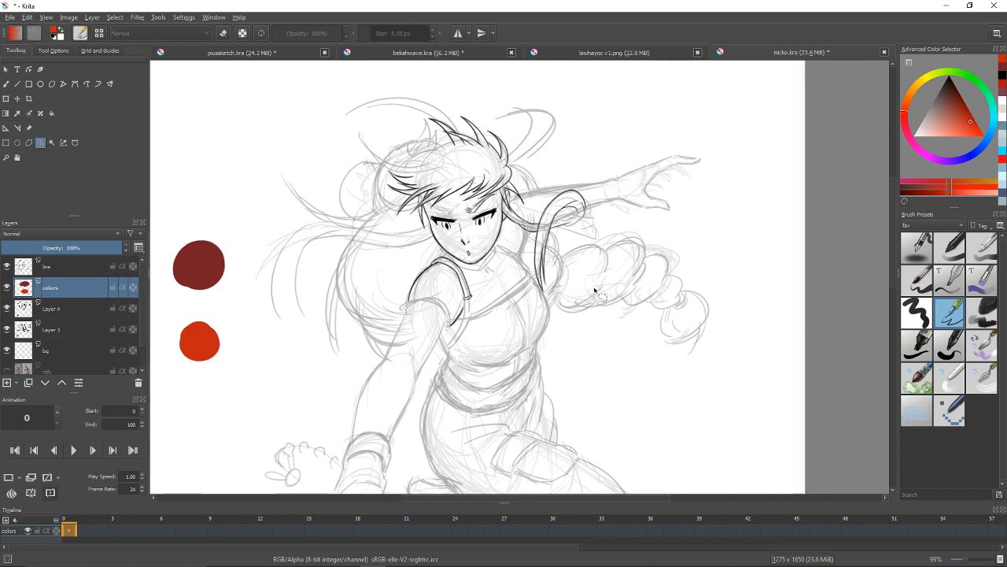
left_click_drag(604, 299, 597, 296)
mouse_move(296, 167)
left_mouse_down()
mouse_move(310, 145)
mouse_move(644, 301)
mouse_move(341, 134)
left_mouse_up()
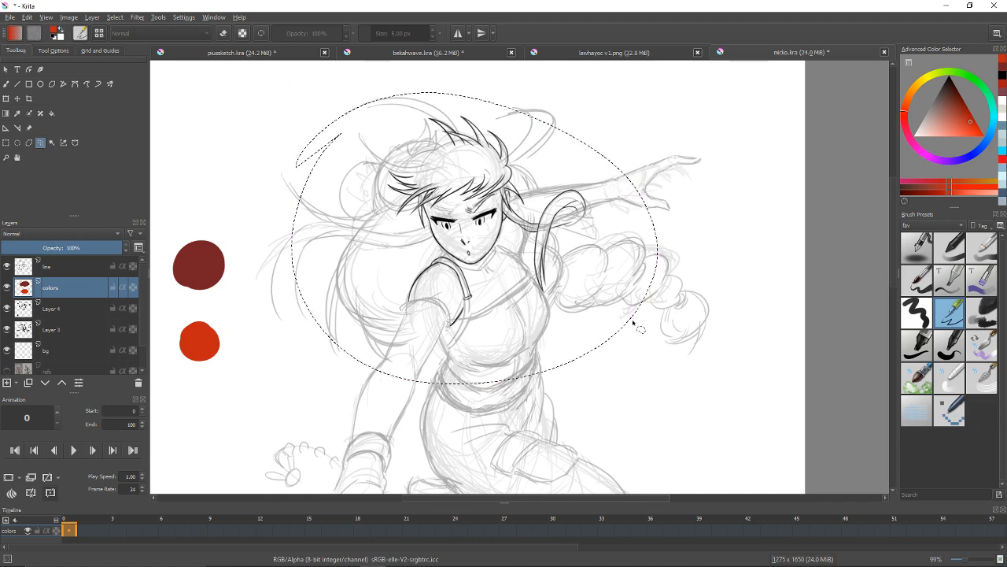
Step: Add three freehand loops to the selection, covering the braid, the outstretched hand, and the area above the hair
mouse_move(681, 228)
left_mouse_down()
mouse_move(679, 243)
mouse_move(664, 218)
mouse_move(715, 286)
mouse_move(642, 228)
left_mouse_up()
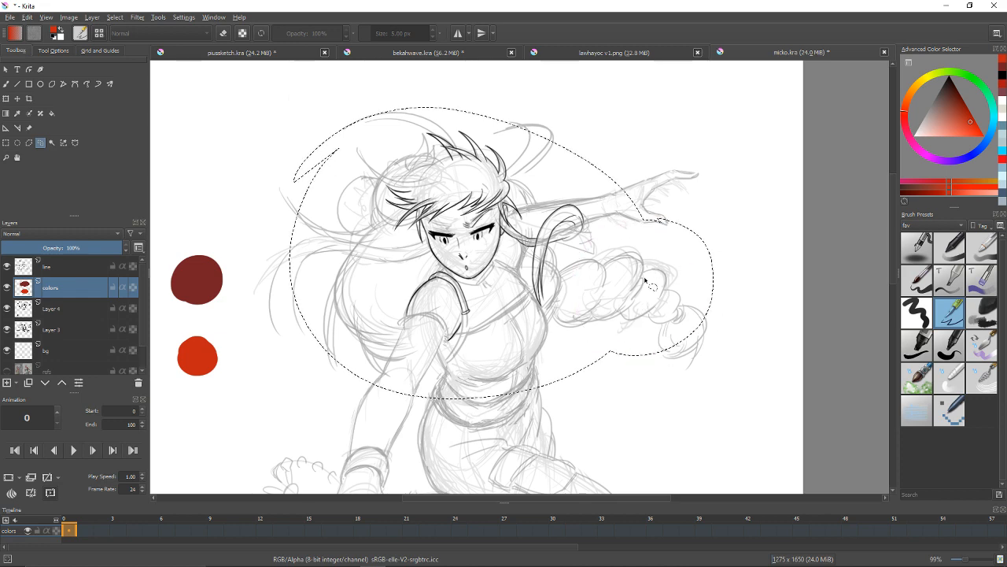
mouse_move(610, 135)
left_mouse_down()
mouse_move(684, 238)
mouse_move(604, 151)
left_mouse_up()
mouse_move(522, 103)
left_mouse_down()
mouse_move(627, 189)
mouse_move(592, 179)
left_mouse_up()
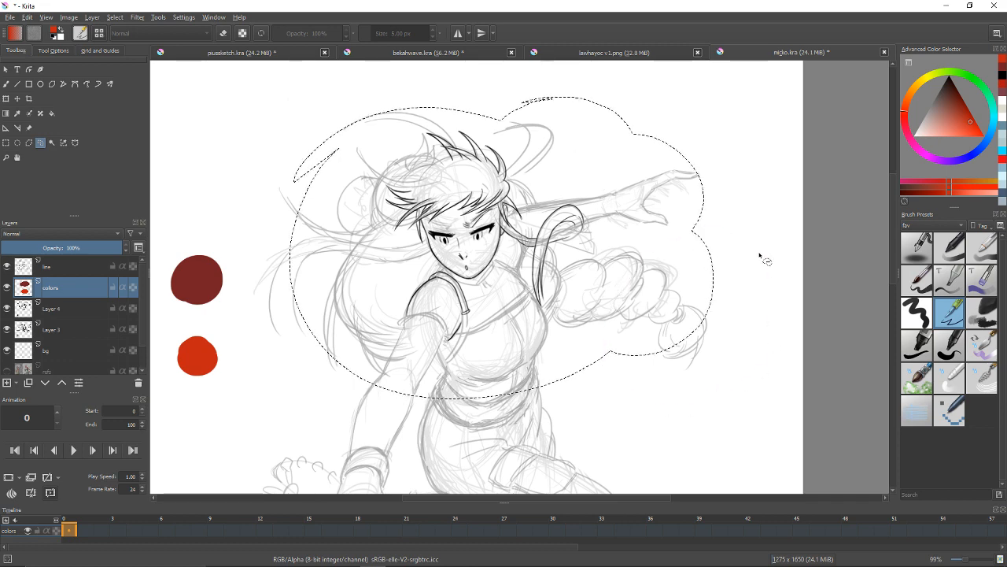
Step: Subtract two freehand areas from the selection, removing the braid and the outstretched hand
mouse_move(719, 186)
left_mouse_down()
mouse_move(577, 321)
mouse_move(722, 346)
left_mouse_up()
mouse_move(679, 111)
left_mouse_down()
mouse_move(590, 186)
mouse_move(731, 275)
left_mouse_up()
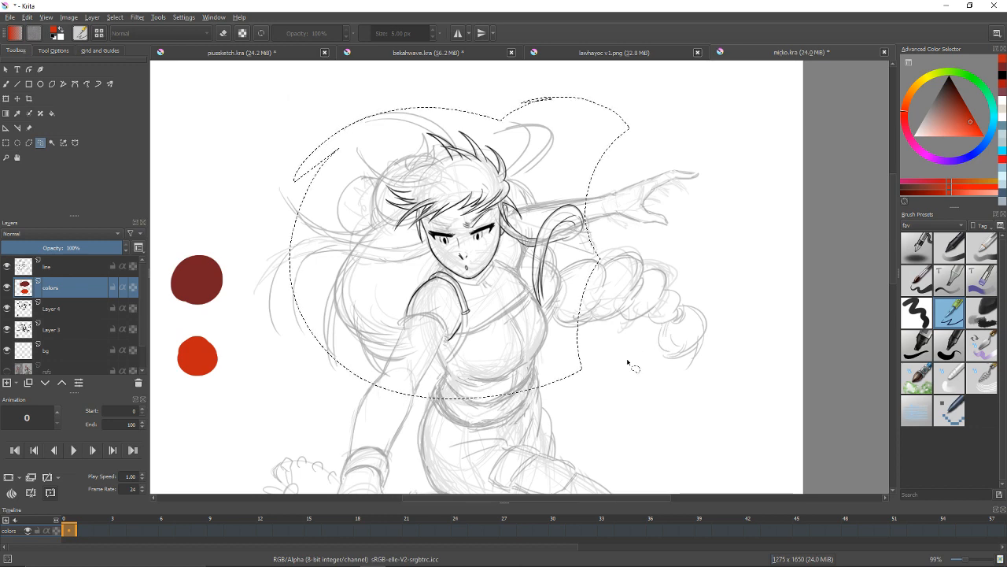
left_click_drag(604, 367, 634, 361)
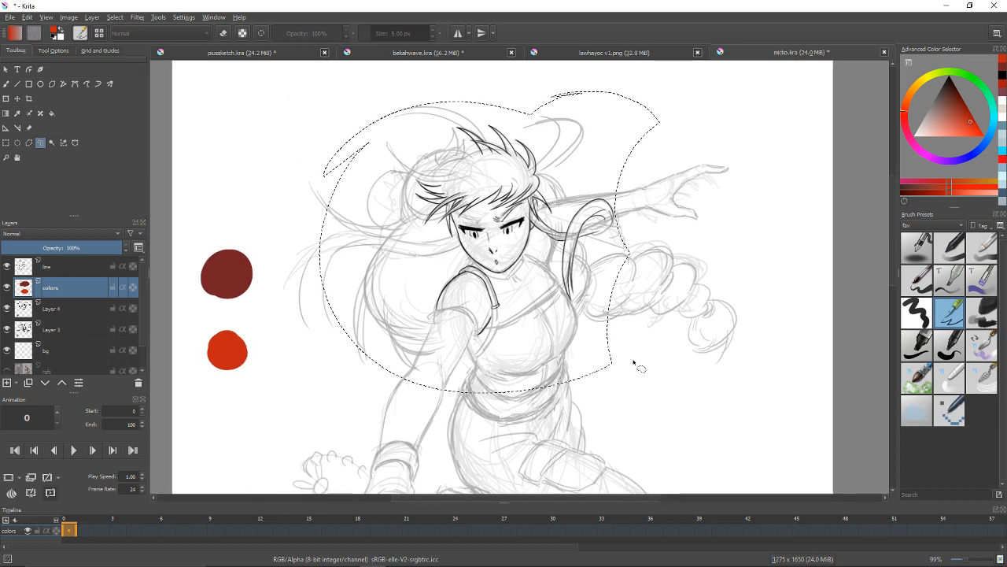
Step: Switch to rectangular selection, clear the freehand selection, and return to the Brush tool
key("ctrl+r")
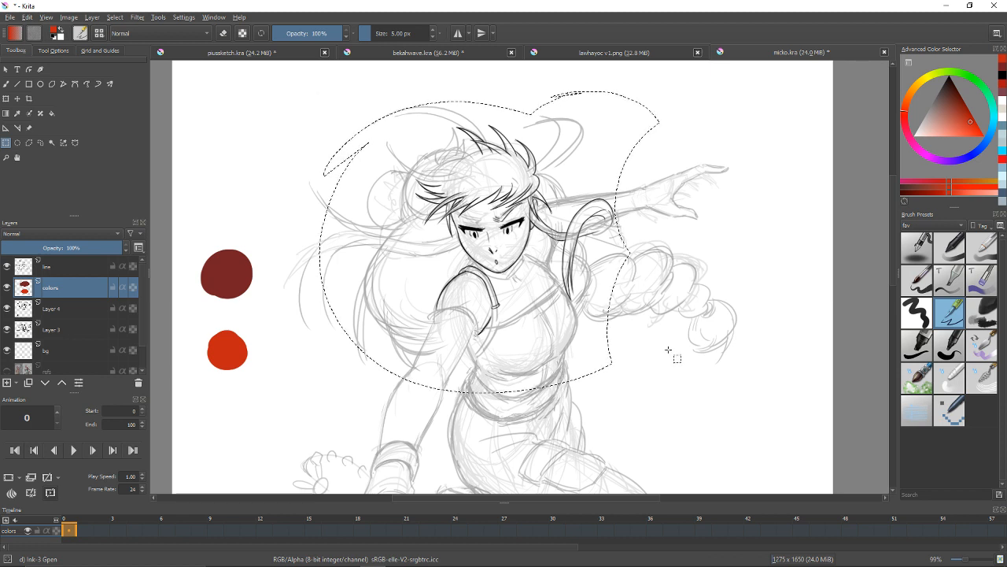
key("ctrl+shift+a")
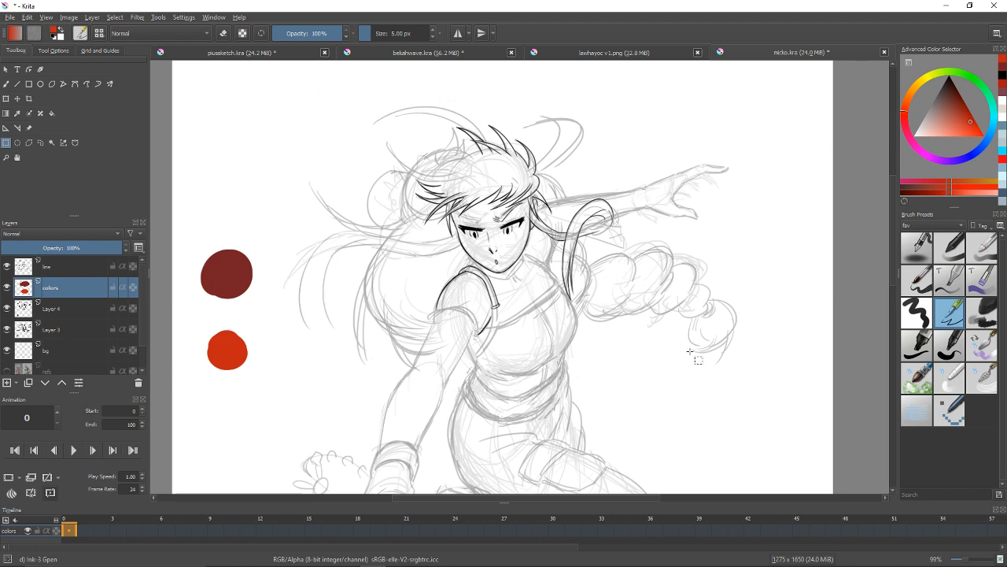
left_click_drag(656, 356, 652, 351)
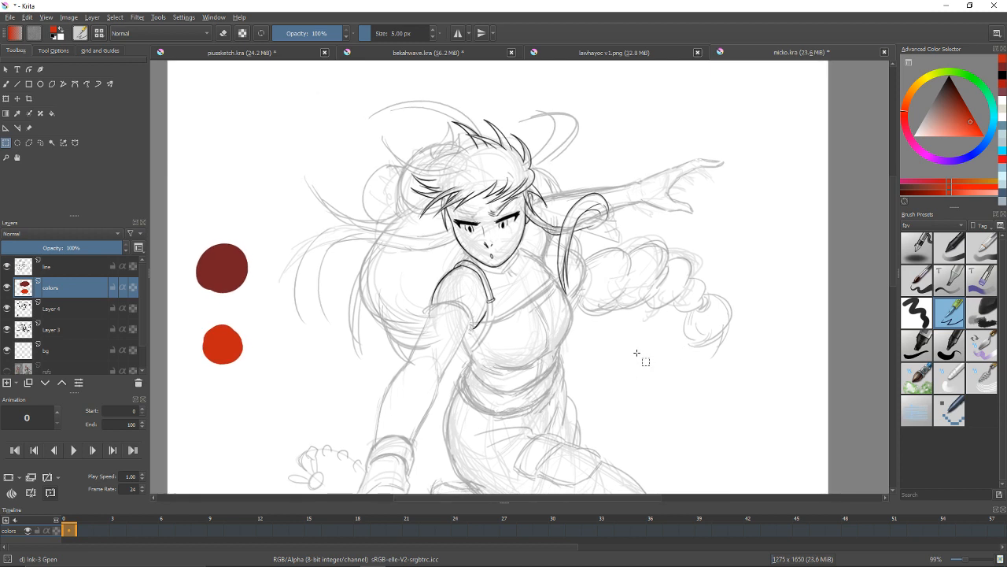
mouse_move(625, 348)
left_mouse_down()
mouse_move(632, 375)
mouse_move(623, 353)
left_mouse_up()
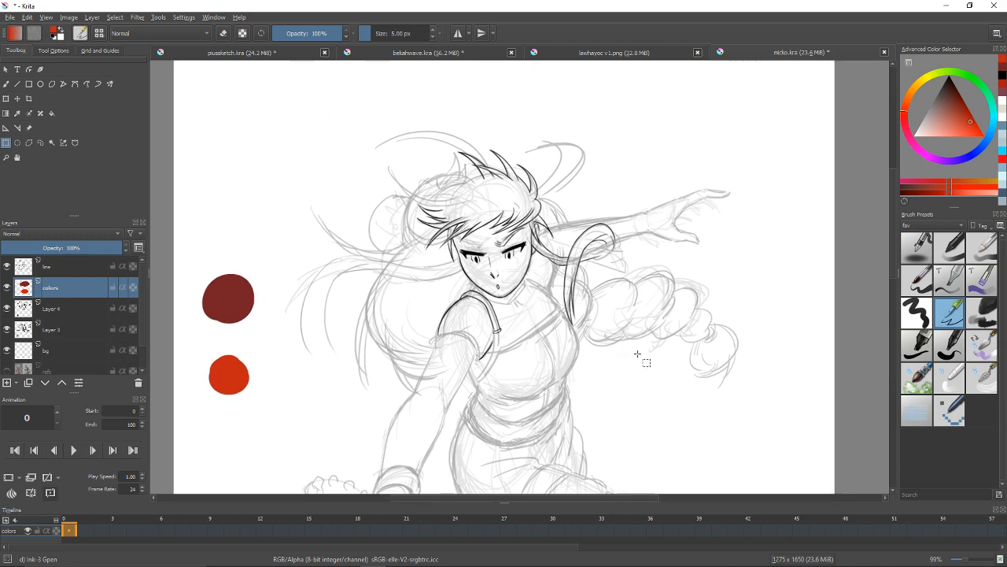
key("b")
mouse_move(627, 359)
left_mouse_down()
mouse_move(575, 366)
mouse_move(585, 344)
mouse_move(601, 360)
mouse_move(584, 373)
left_mouse_up()
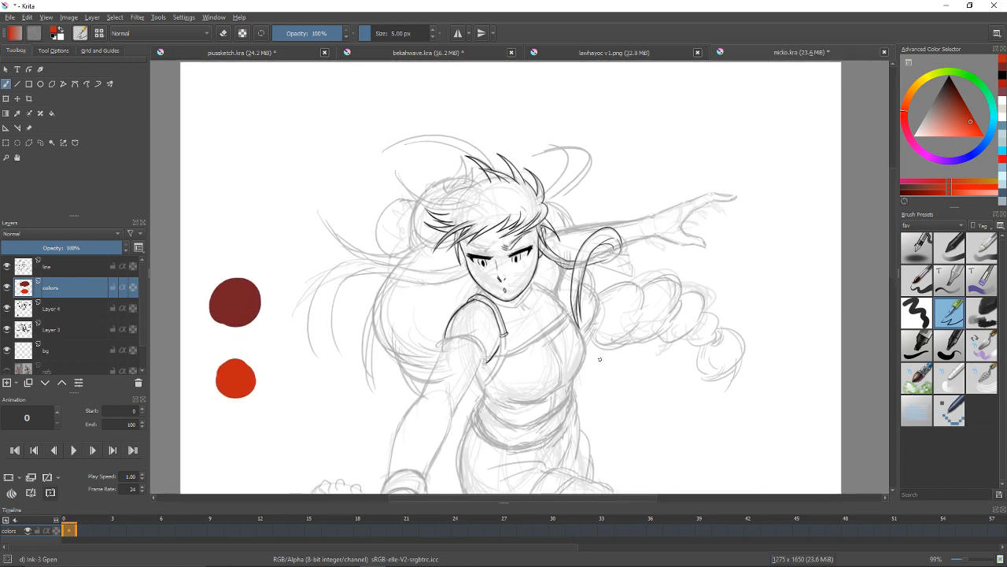
mouse_move(613, 336)
left_mouse_down()
mouse_move(609, 366)
mouse_move(638, 358)
left_mouse_up()
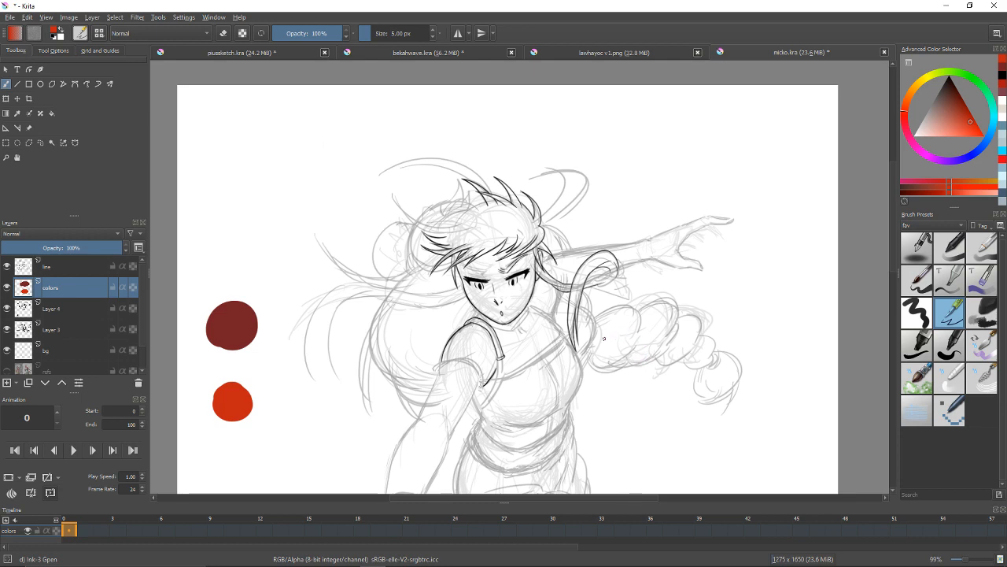
mouse_move(619, 319)
left_mouse_down()
mouse_move(637, 322)
mouse_move(602, 331)
mouse_move(616, 308)
left_mouse_up()
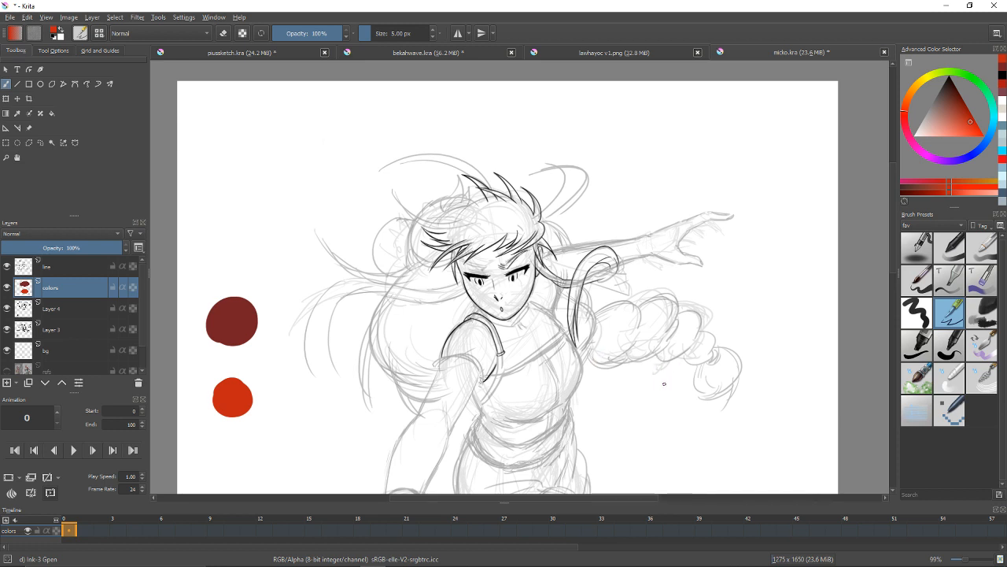
mouse_move(675, 371)
left_mouse_down()
mouse_move(670, 384)
mouse_move(646, 353)
mouse_move(643, 373)
left_mouse_up()
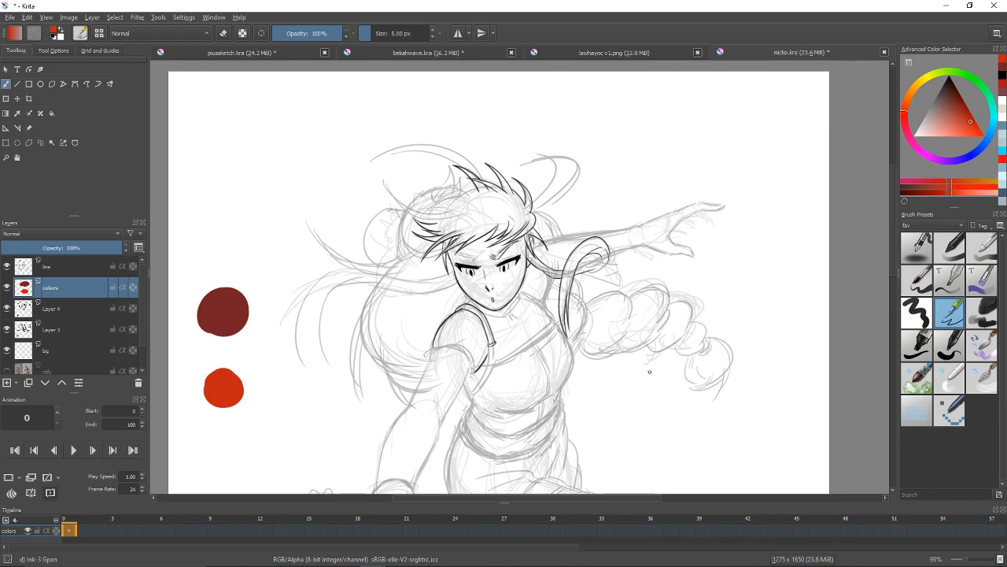
mouse_move(650, 371)
left_mouse_down()
mouse_move(653, 355)
mouse_move(701, 337)
mouse_move(666, 361)
mouse_move(661, 374)
mouse_move(674, 376)
mouse_move(621, 373)
mouse_move(643, 373)
mouse_move(607, 401)
mouse_move(619, 389)
mouse_move(598, 387)
mouse_move(641, 358)
left_mouse_up()
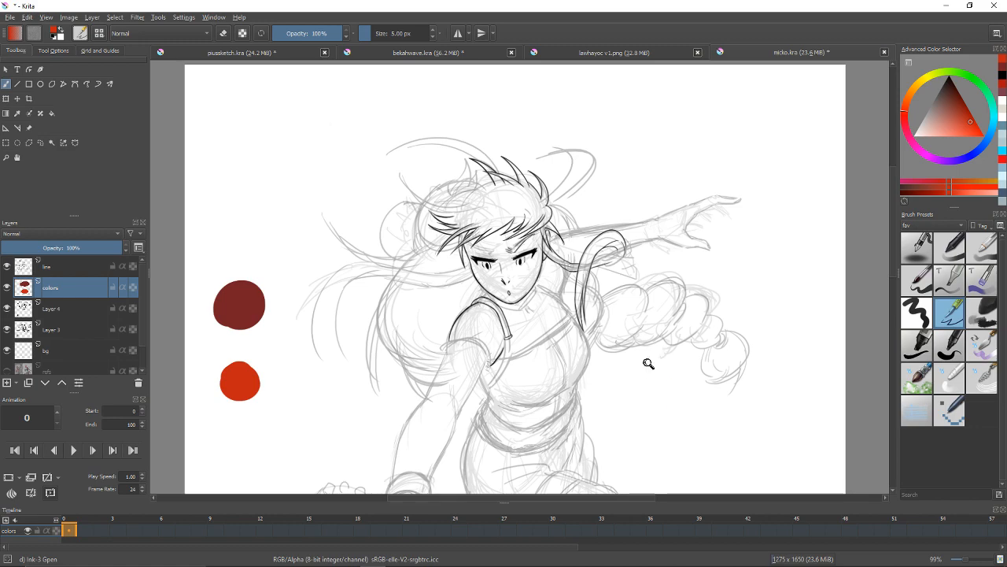
Step: Zoom in on the character's face to about 289% with the Zoom tool
left_click_drag(639, 364, 478, 275)
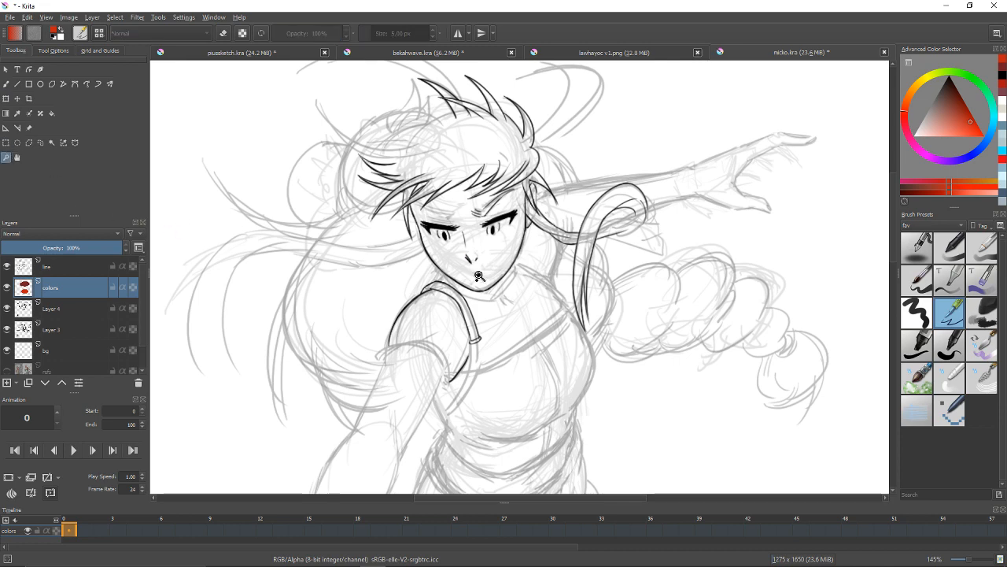
left_click(496, 287)
left_click(499, 285)
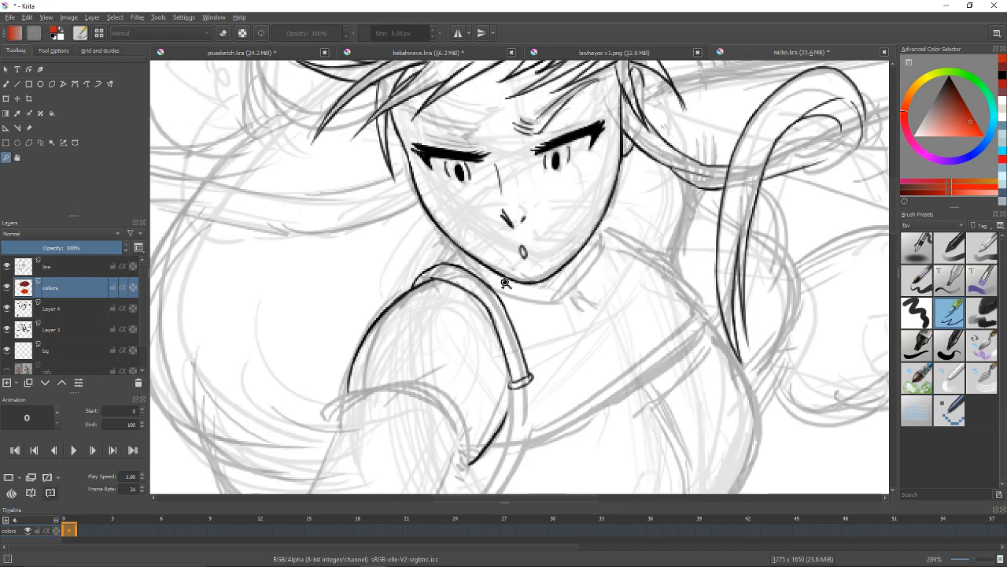
Step: Zoom out to about 51%, back in to about 102% on the upper body, and return to the Brush tool
left_click(565, 276, "ctrl")
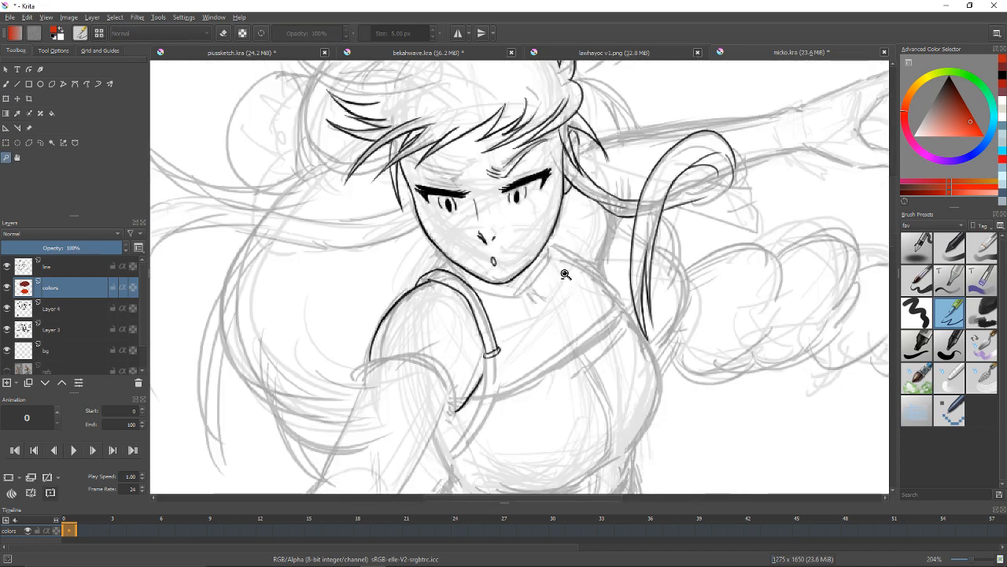
left_click(566, 277, "ctrl")
left_click(565, 276, "ctrl")
left_click(565, 278, "ctrl")
left_click(565, 278, "ctrl")
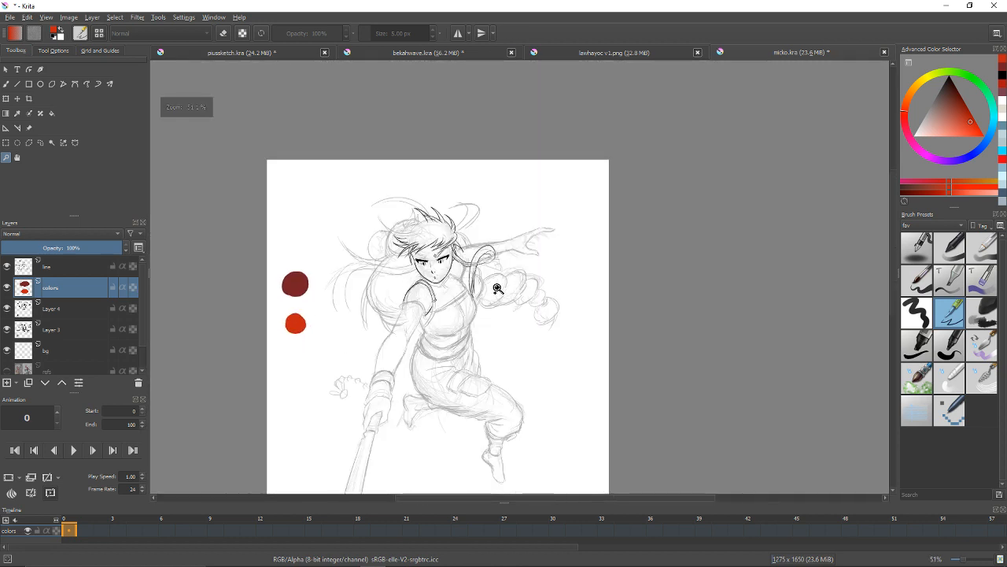
left_click(501, 285)
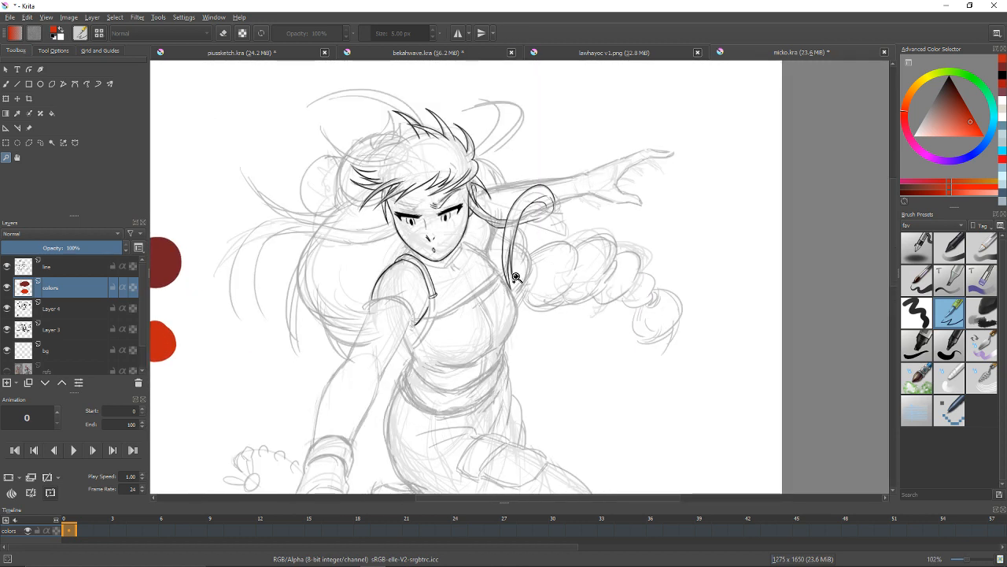
key("b")
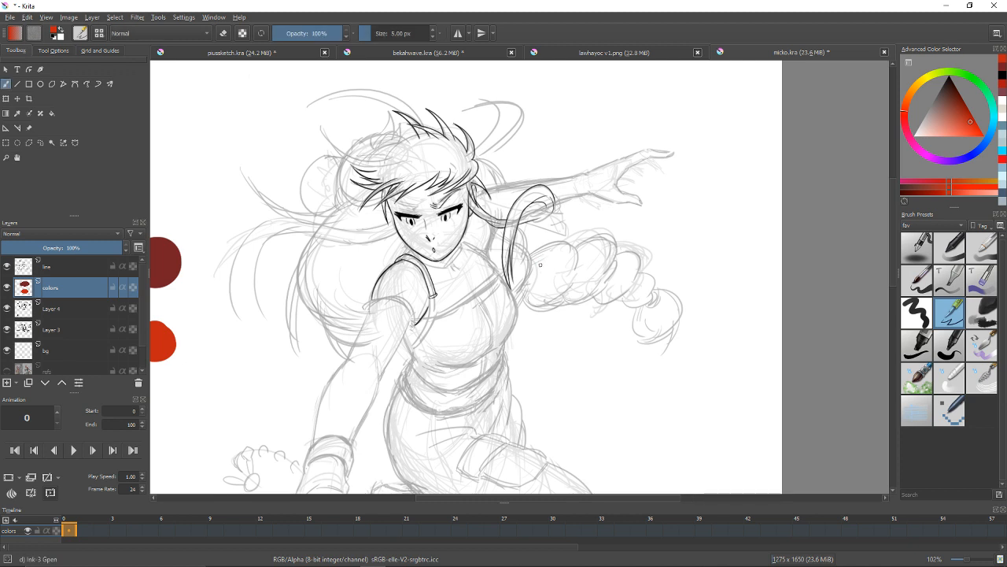
left_click_drag(552, 257, 584, 281)
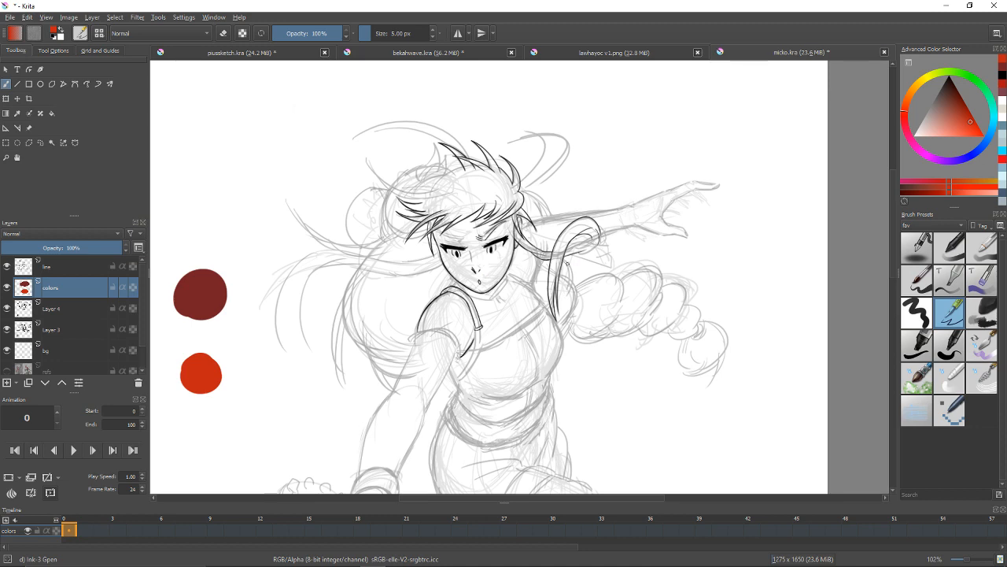
Step: Pan around the character's upper body, zooming in to about 116% and out to about 82%
left_click_drag(586, 236, 553, 263)
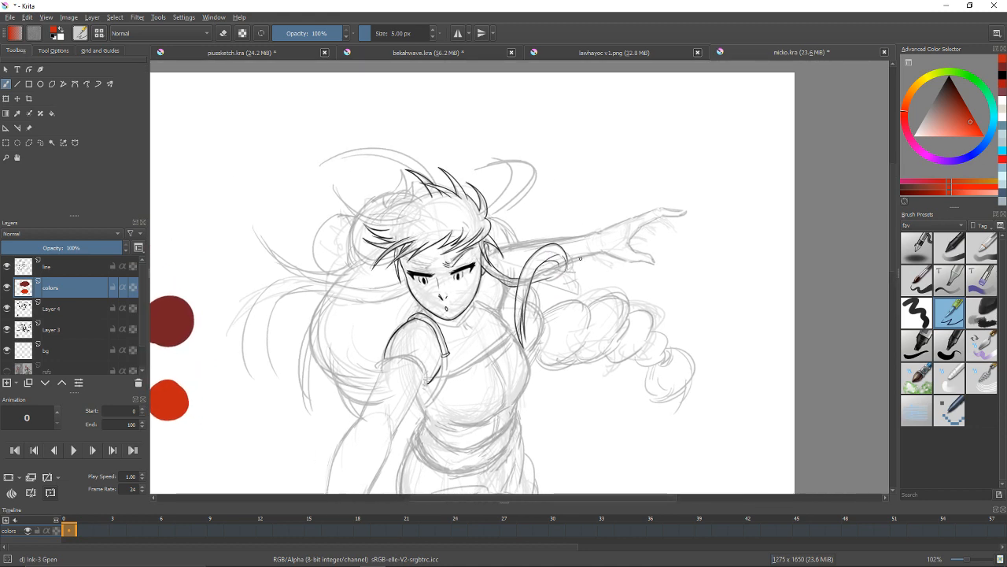
mouse_move(604, 240)
left_mouse_down()
mouse_move(634, 229)
mouse_move(592, 229)
left_mouse_up()
left_click_drag(492, 282, 584, 234)
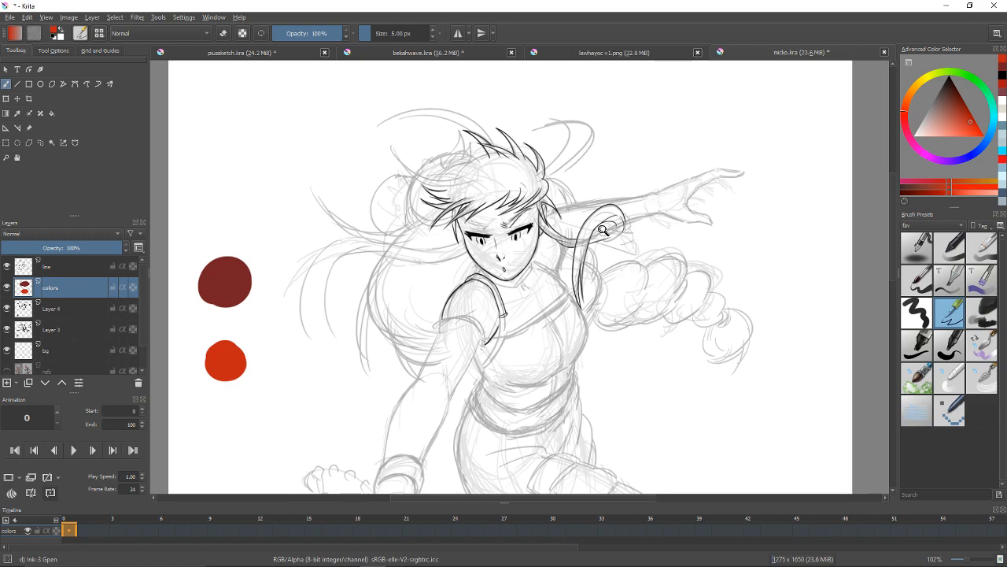
mouse_move(580, 292)
left_mouse_down()
mouse_move(580, 265)
mouse_move(579, 291)
mouse_move(580, 282)
left_mouse_up()
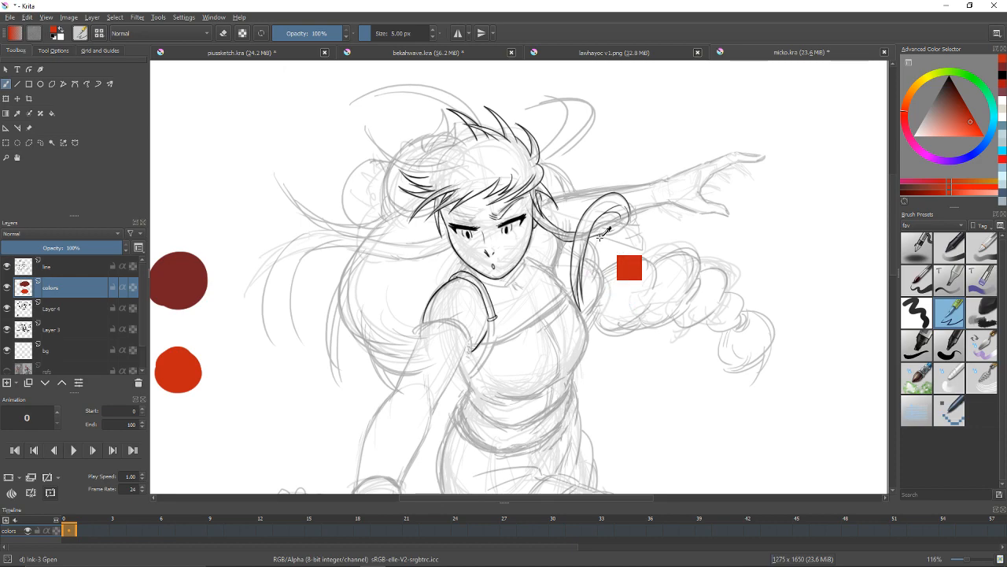
mouse_move(545, 280)
left_mouse_down()
mouse_move(537, 254)
mouse_move(522, 292)
mouse_move(534, 268)
mouse_move(520, 229)
mouse_move(522, 275)
mouse_move(536, 288)
mouse_move(552, 269)
mouse_move(546, 289)
mouse_move(556, 263)
mouse_move(543, 264)
mouse_move(542, 308)
mouse_move(512, 236)
left_mouse_up()
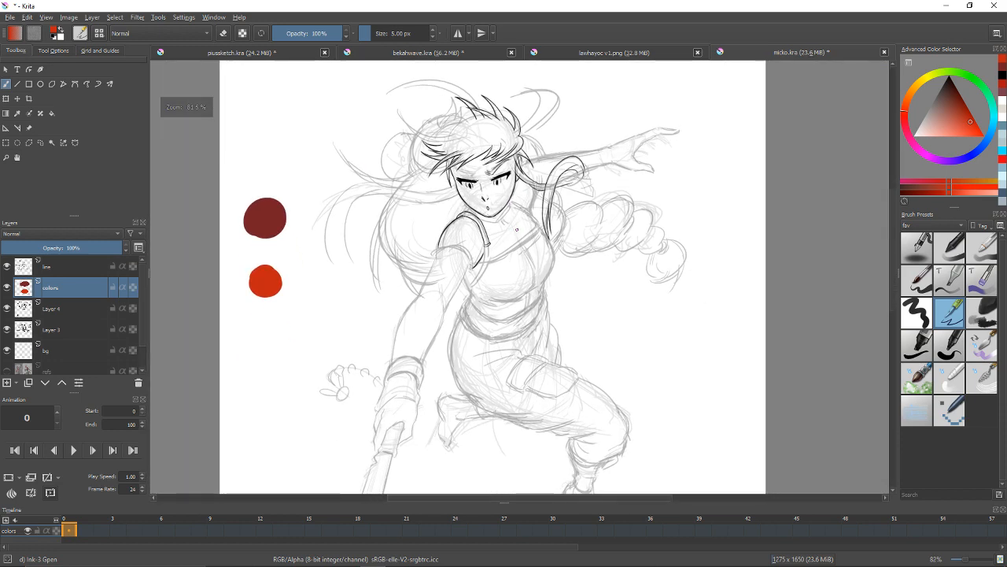
mouse_move(554, 161)
left_mouse_down()
mouse_move(532, 256)
mouse_move(527, 240)
left_mouse_up()
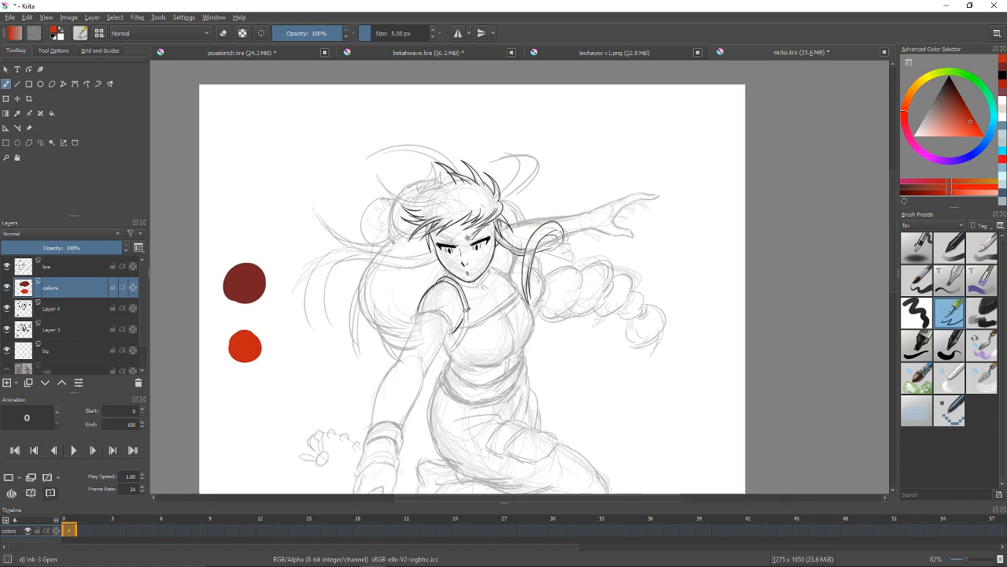
Step: Select the bg layer, fill it with a pale yellow foreground colour, and undo the fill
scroll(140, 347, "down", 1)
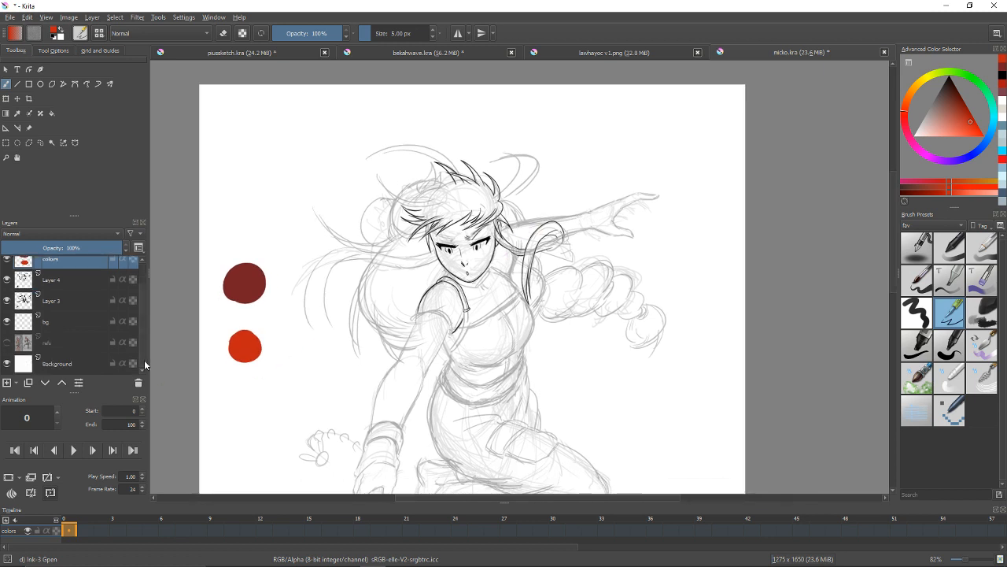
left_click(72, 321)
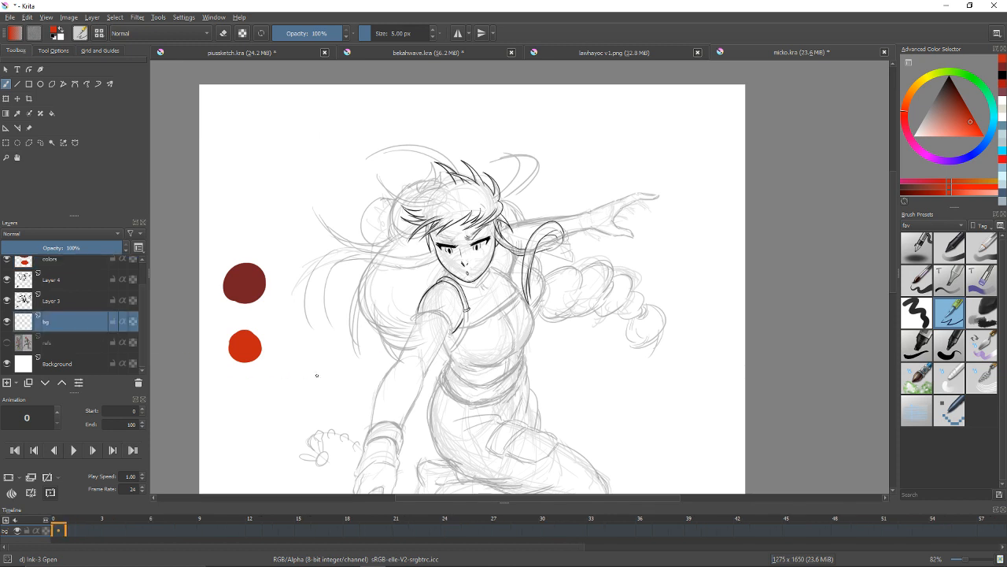
mouse_move(957, 102)
left_mouse_down()
mouse_move(953, 92)
mouse_move(971, 113)
mouse_move(935, 91)
left_mouse_up()
left_click(938, 136)
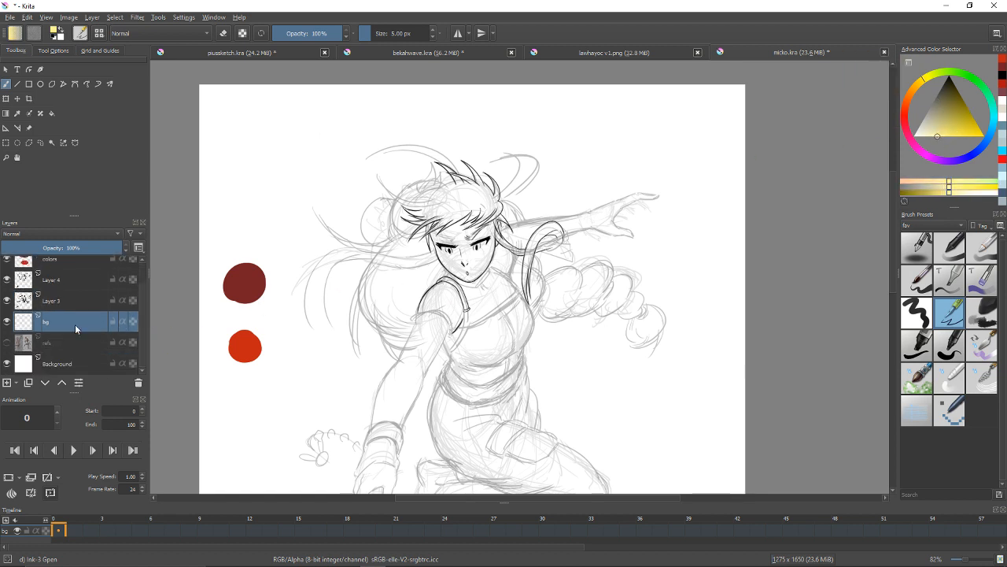
left_click_drag(549, 292, 512, 241)
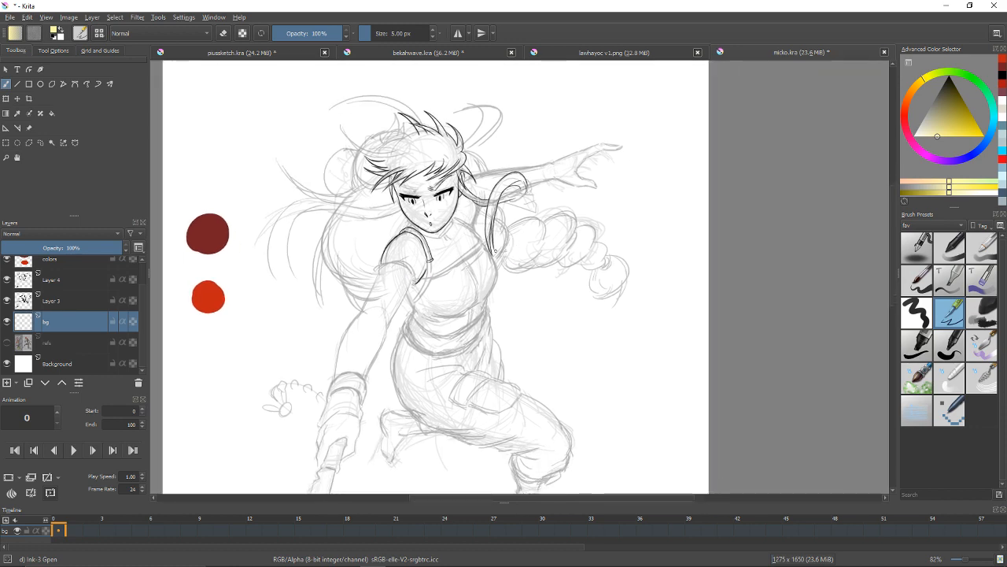
key("shift+BackSpace")
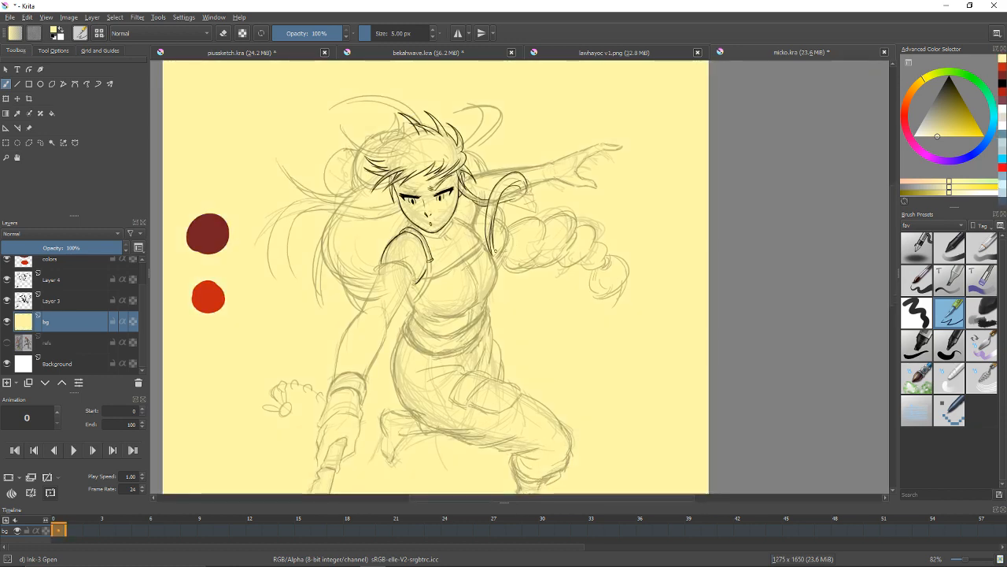
key("ctrl+z")
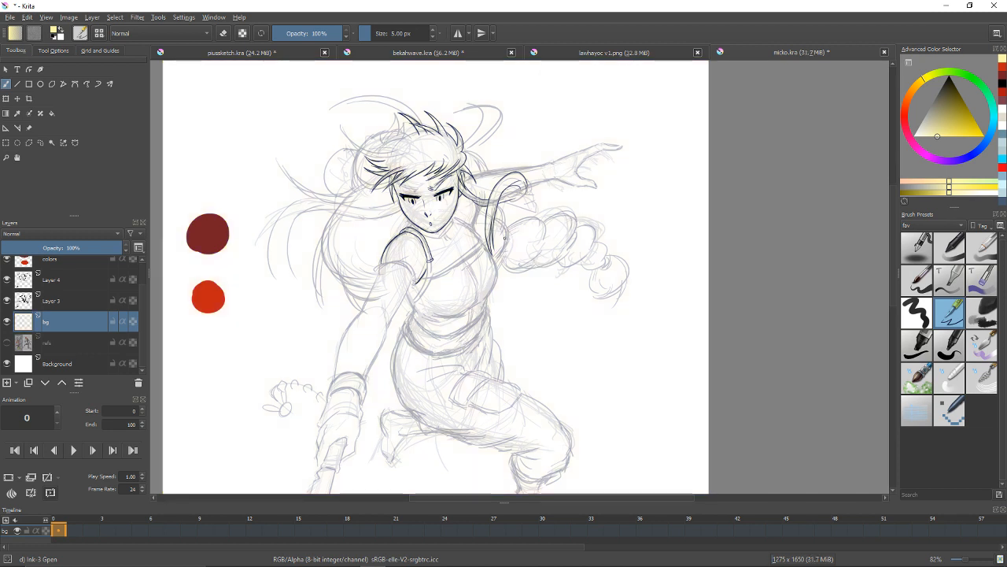
Step: Fill the bg layer with the white background colour and clear the layer's contents
key("BackSpace")
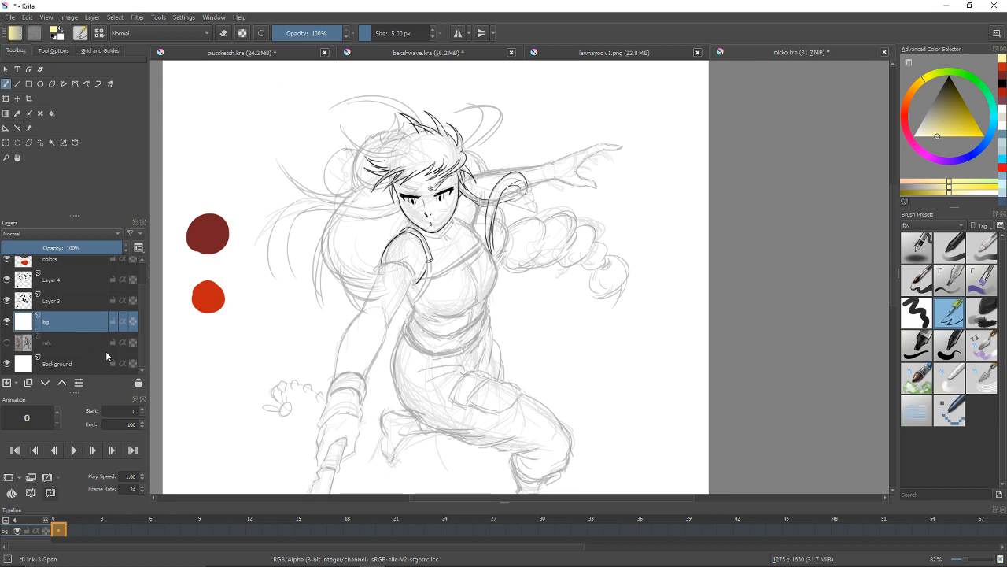
key("Delete")
left_click_drag(492, 322, 520, 341)
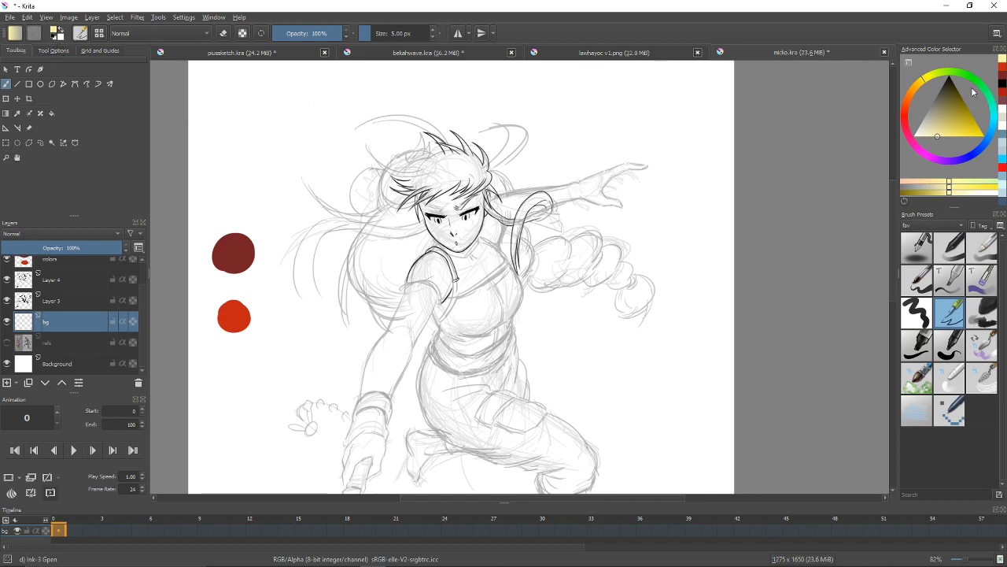
Step: Set the foreground colour to a medium blue, fill the bg layer with it, and undo the fill
left_click(958, 160)
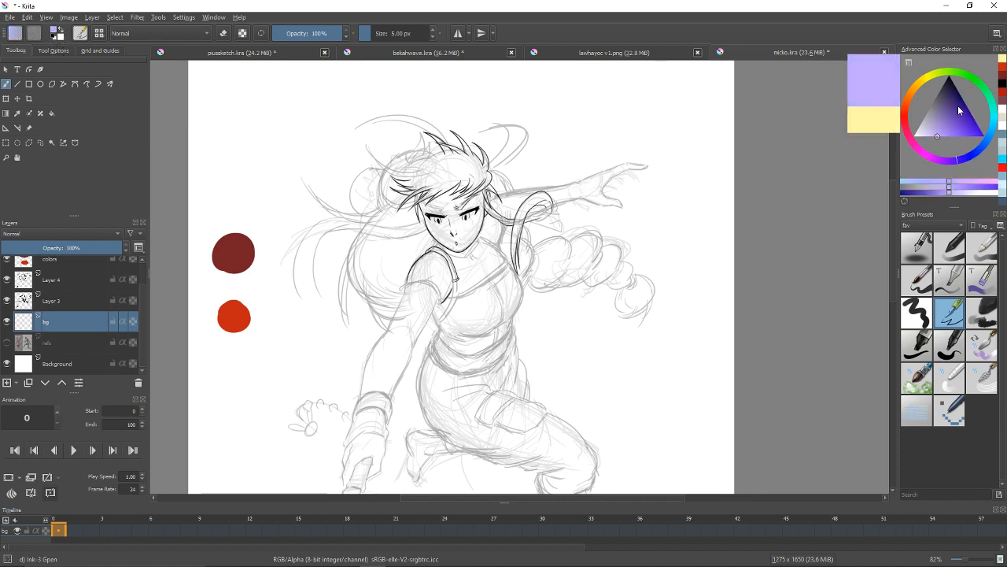
mouse_move(958, 108)
left_mouse_down()
mouse_move(949, 123)
mouse_move(963, 123)
left_mouse_up()
left_click(974, 152)
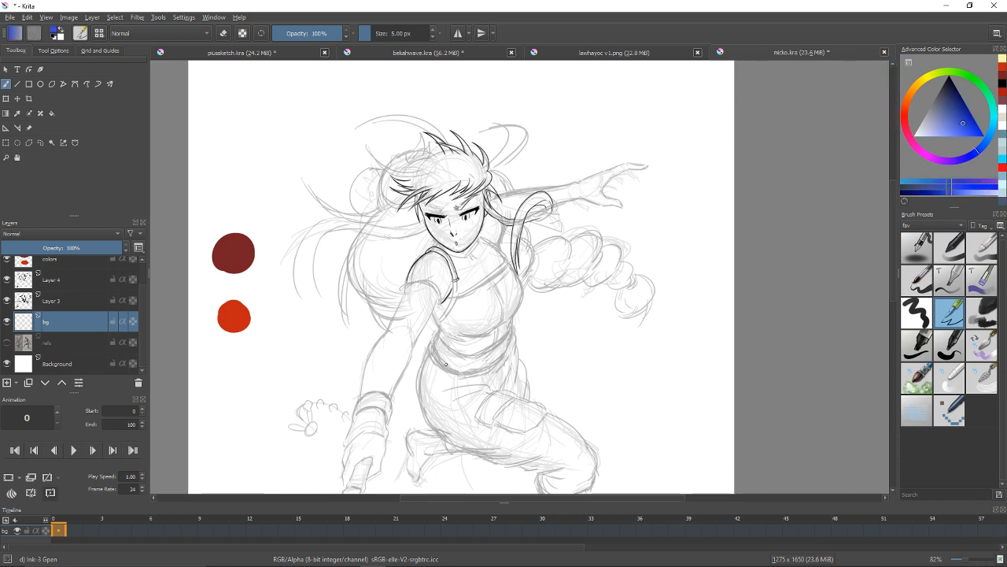
key("shift+BackSpace")
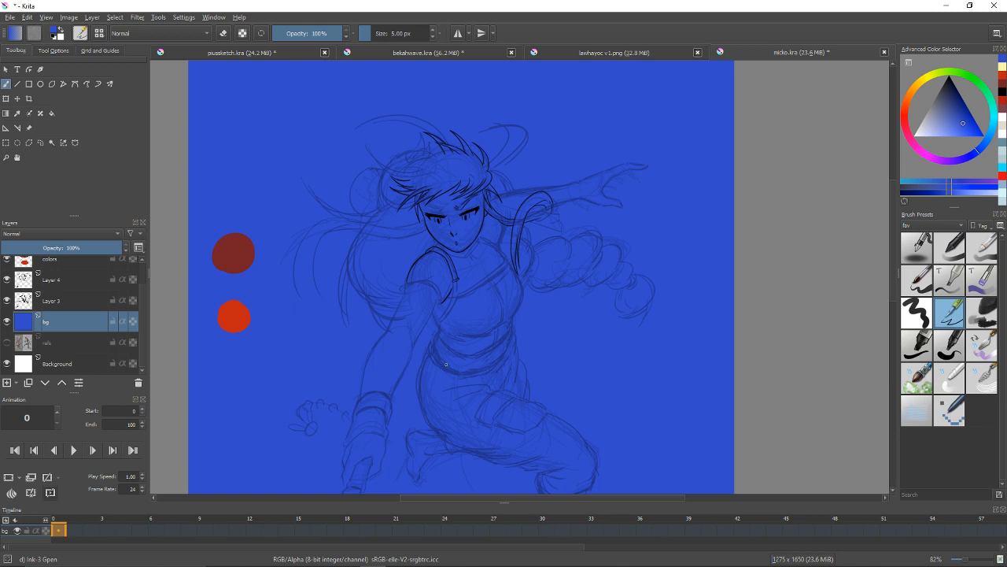
key("ctrl+z")
Step: Select the line layer, fill it with the blue foreground colour, and undo the fill
scroll(140, 303, "up", 1)
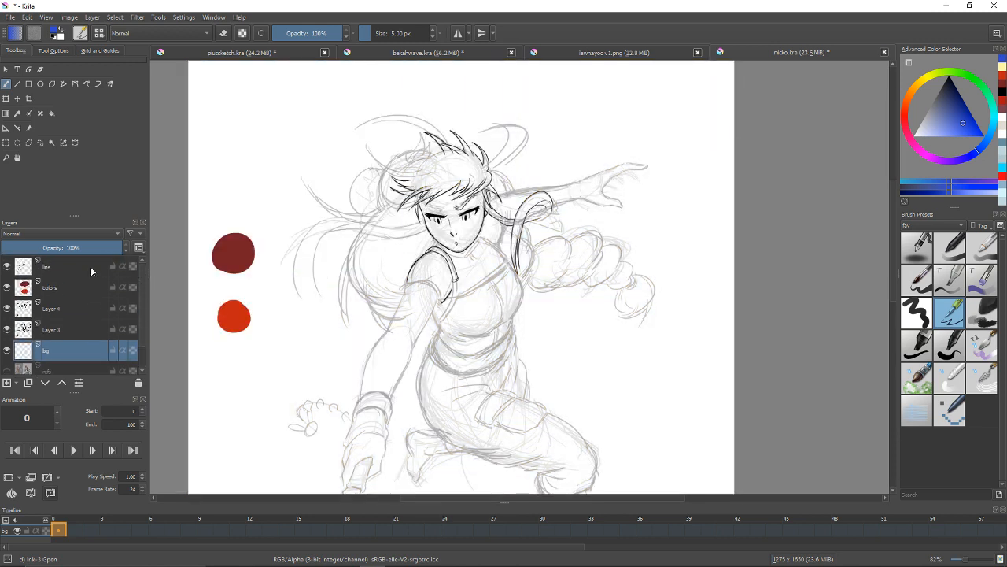
left_click(66, 269)
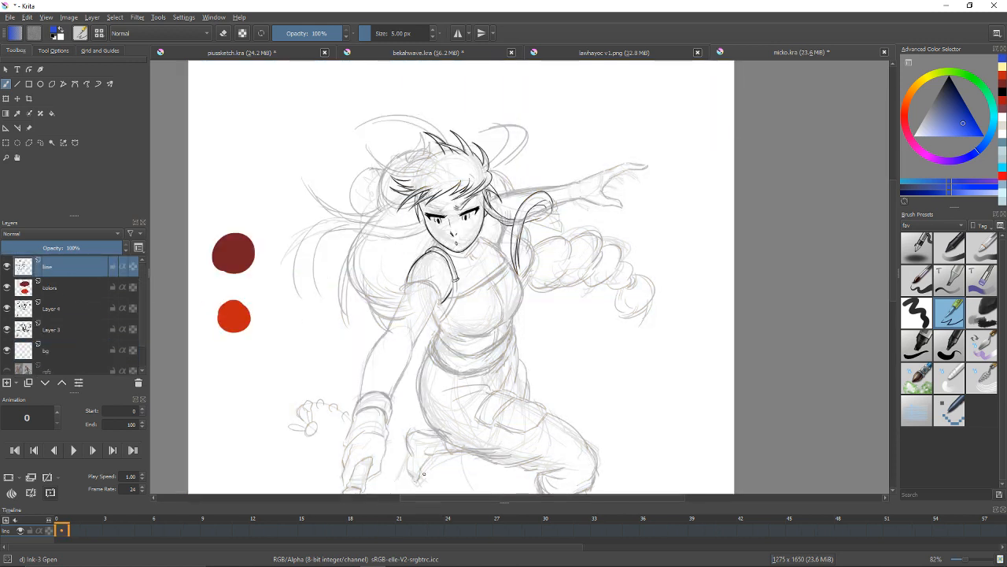
key("shift+BackSpace")
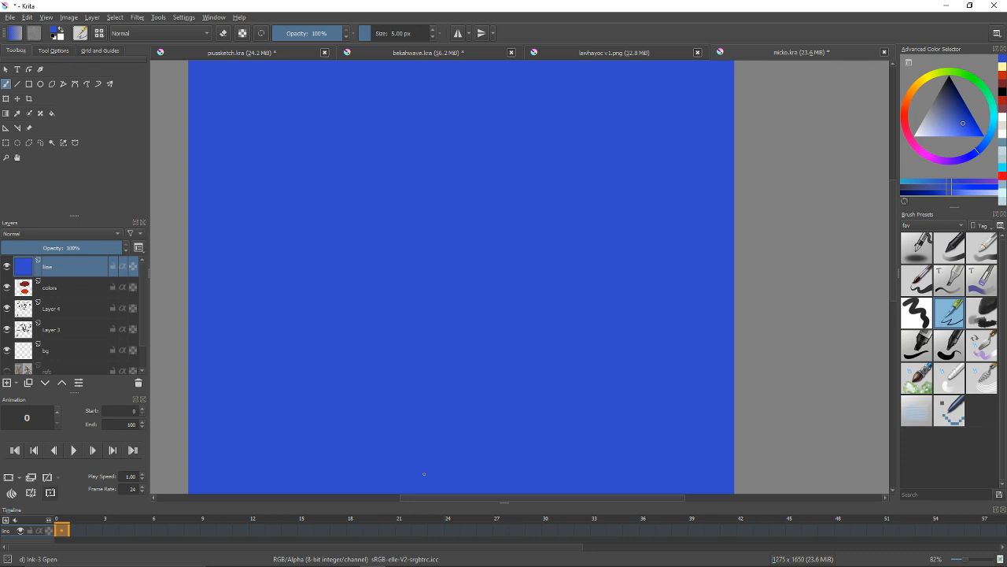
key("ctrl+z")
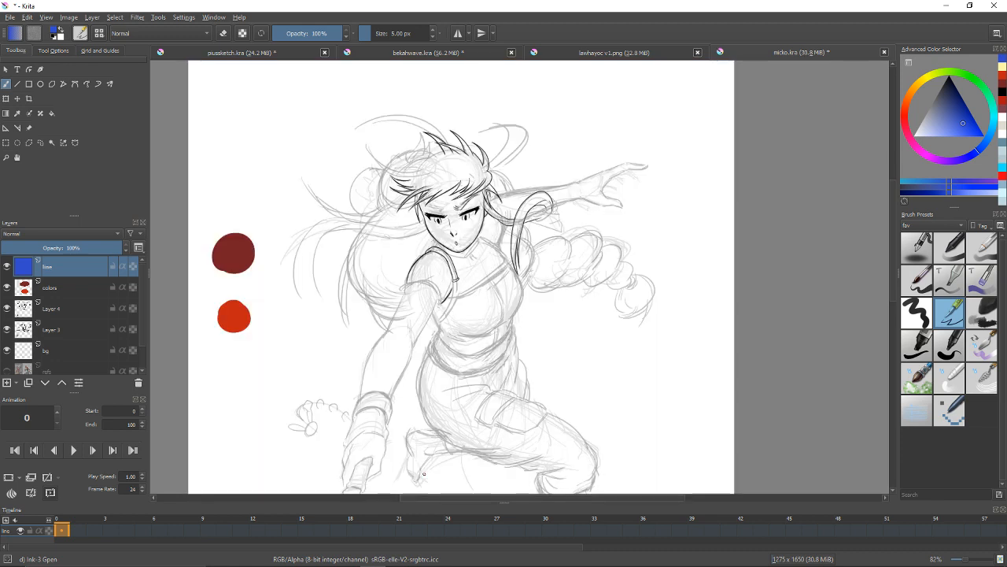